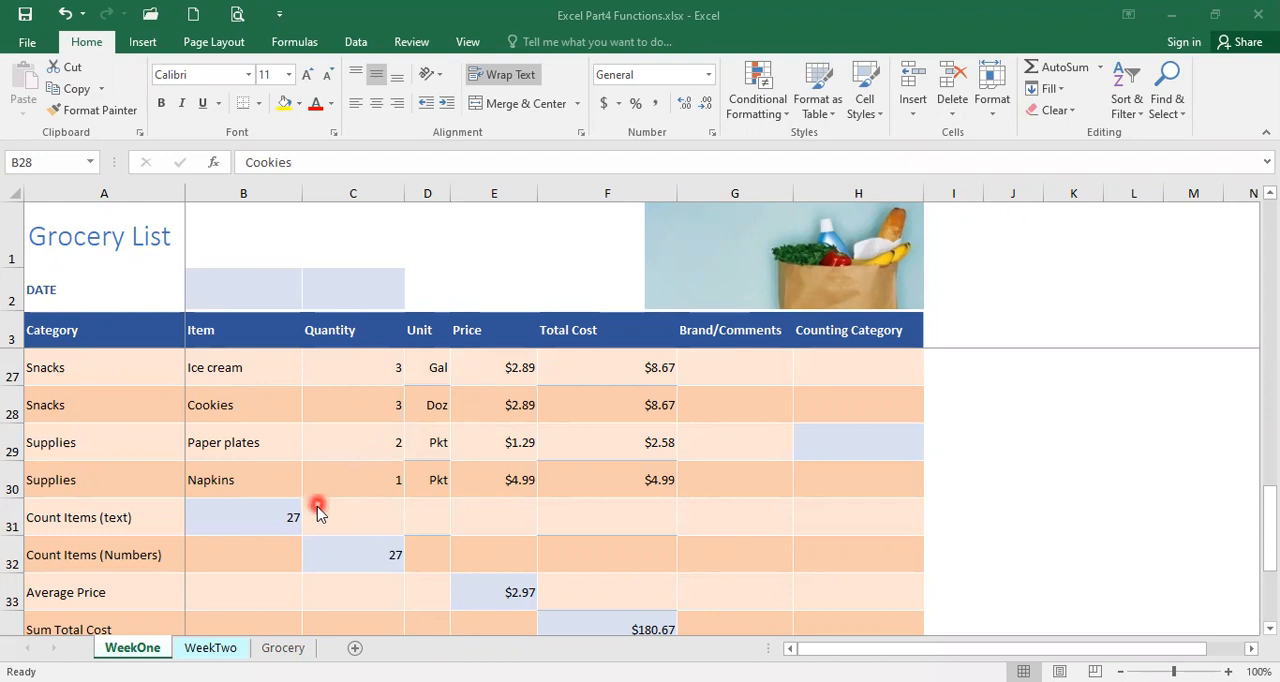
# Clear the Noodles entry from cell B20 in the Item column of the WeekOne sheet
pyautogui.click(252, 520)
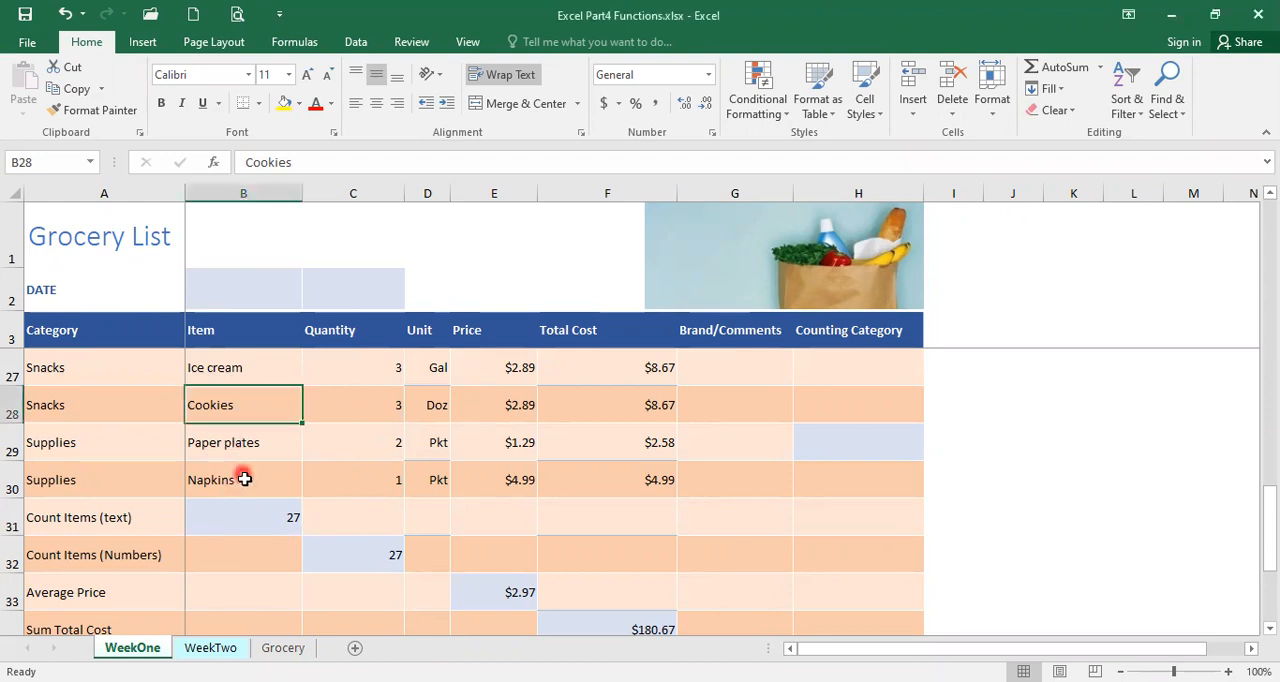
pyautogui.scroll(6, 250, 495)
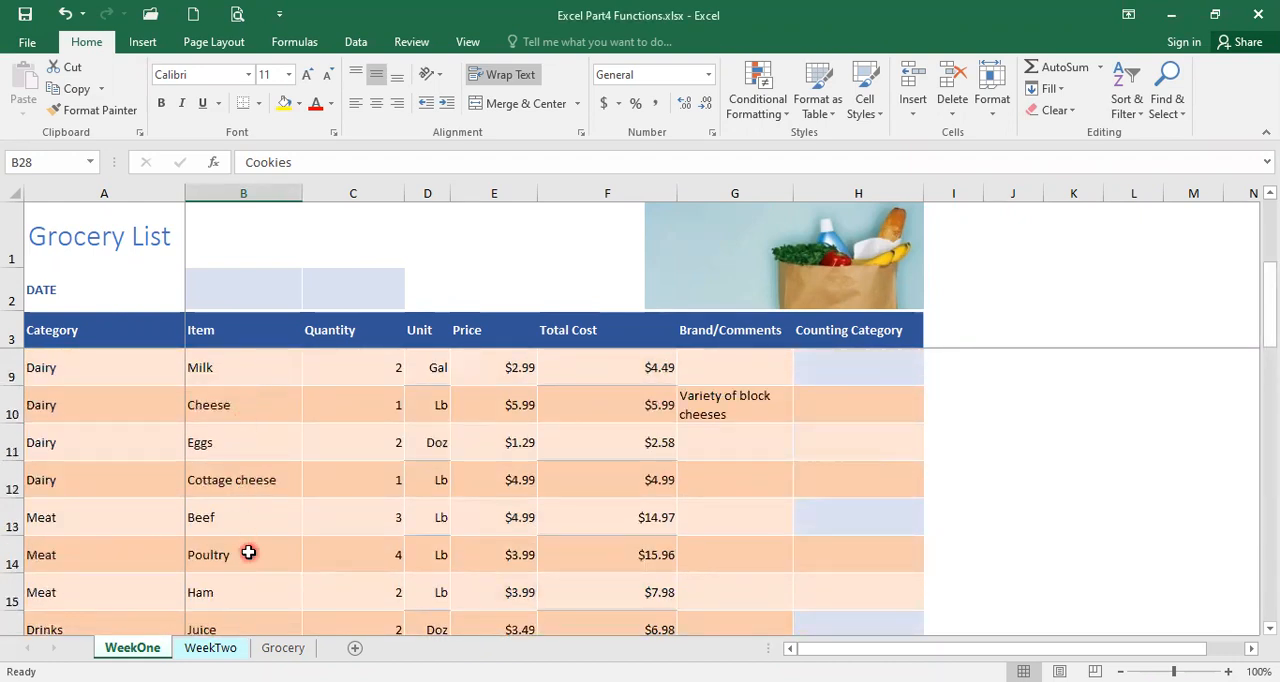
pyautogui.scroll(-2, 248, 553)
pyautogui.scroll(-1, 248, 553)
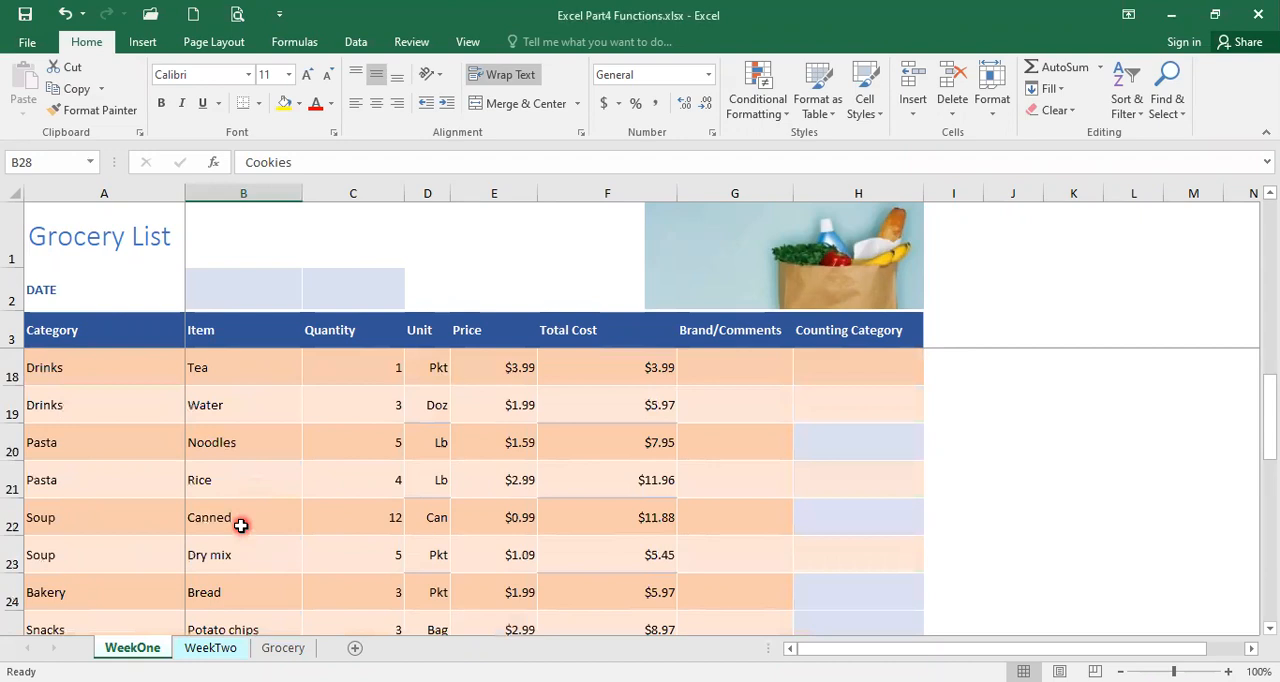
pyautogui.scroll(1, 243, 523)
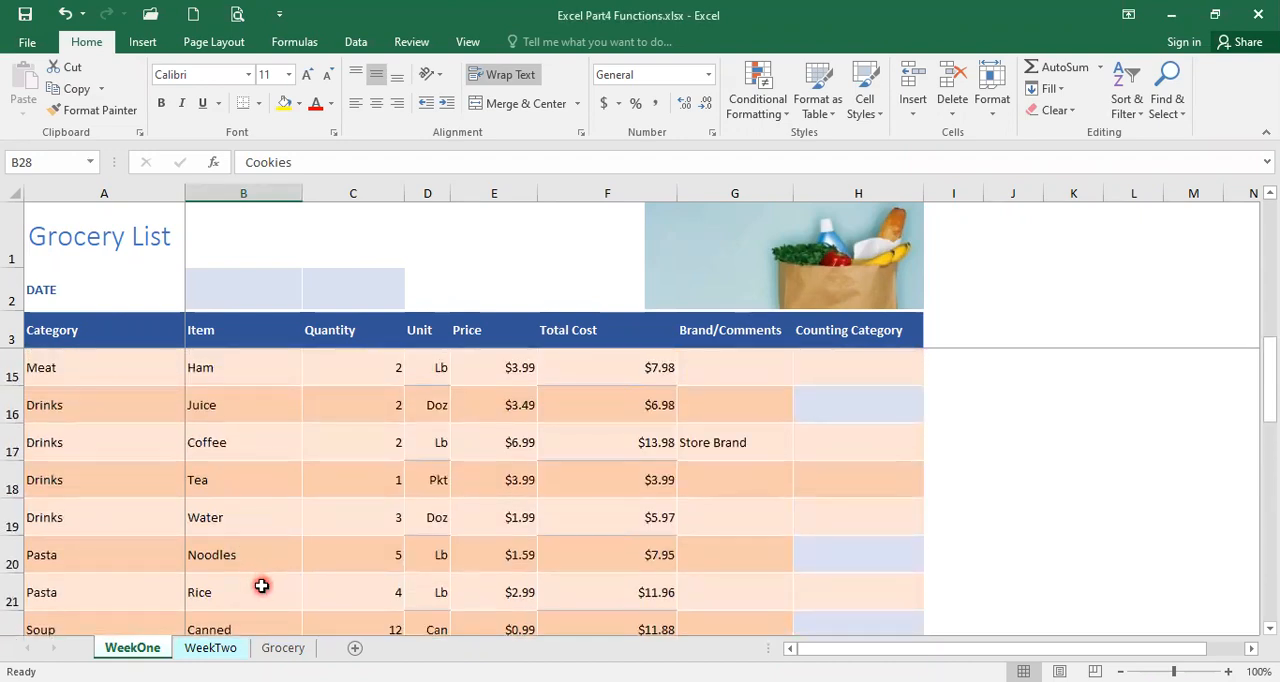
pyautogui.click(229, 562)
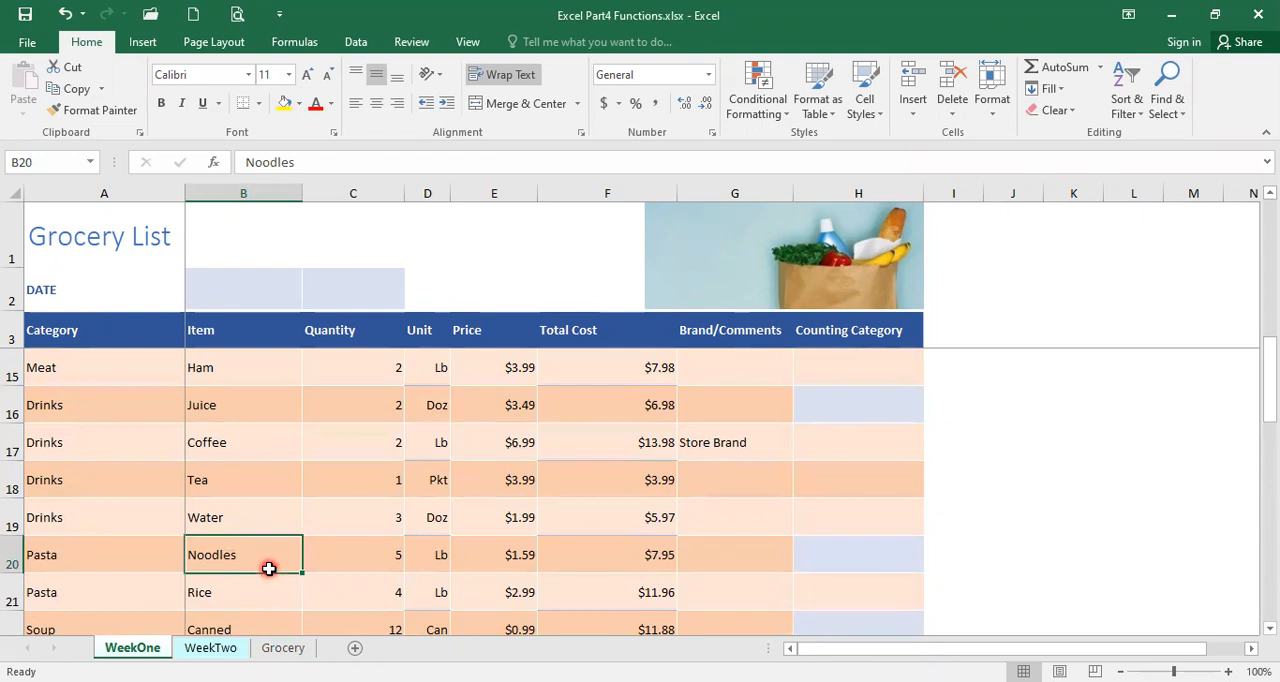
pyautogui.press('Delete')
# Clear the Paper plates entry in B29 and the Cookies entry in B28
pyautogui.scroll(-3, 266, 568)
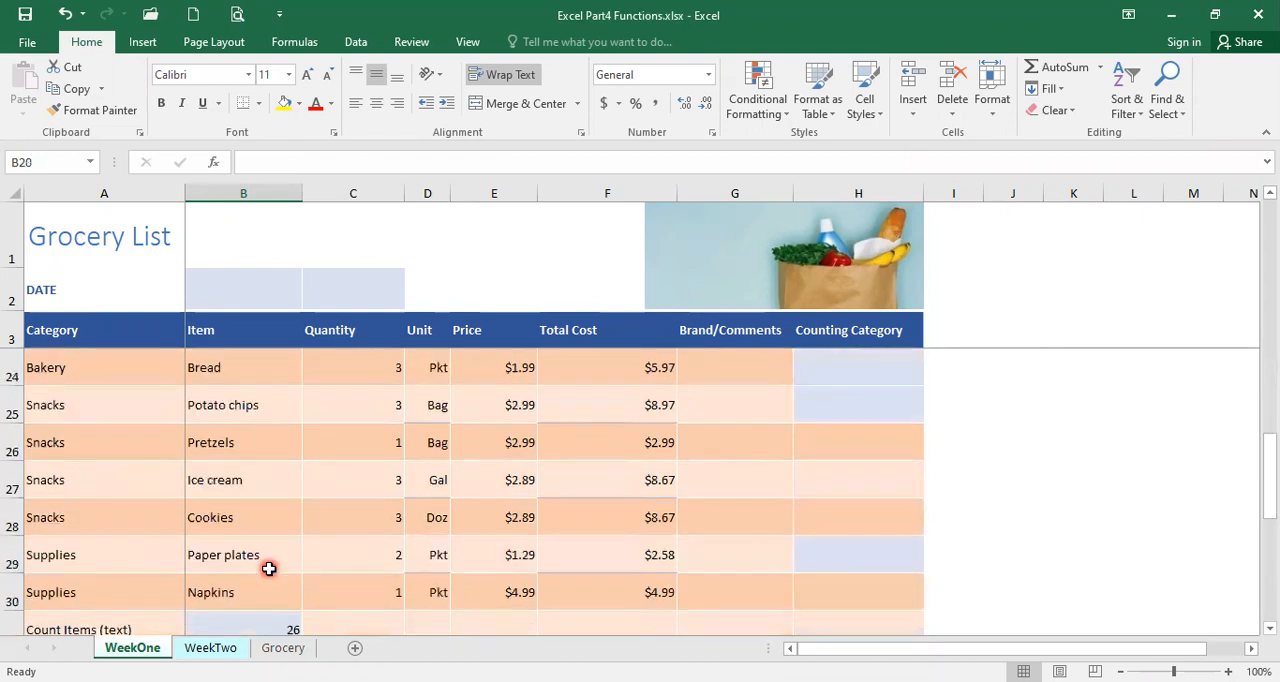
pyautogui.click(229, 562)
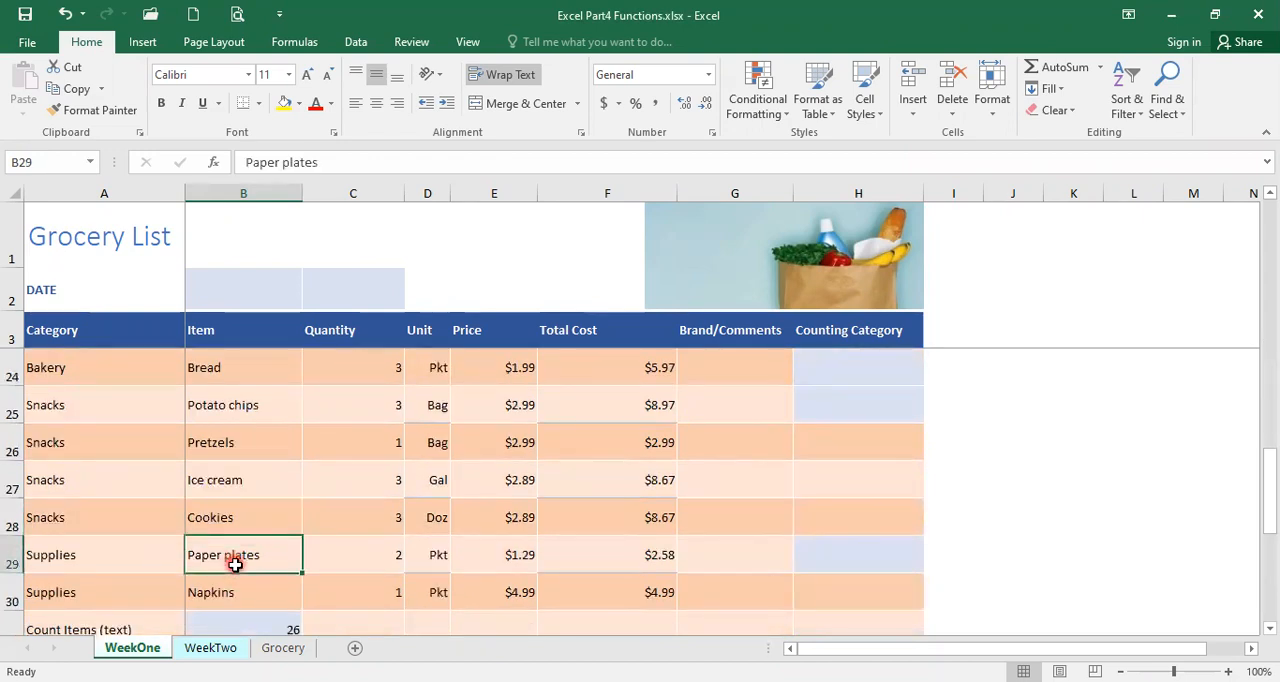
pyautogui.press('Delete')
pyautogui.scroll(-3, 234, 563)
pyautogui.scroll(2, 230, 545)
pyautogui.click(229, 405)
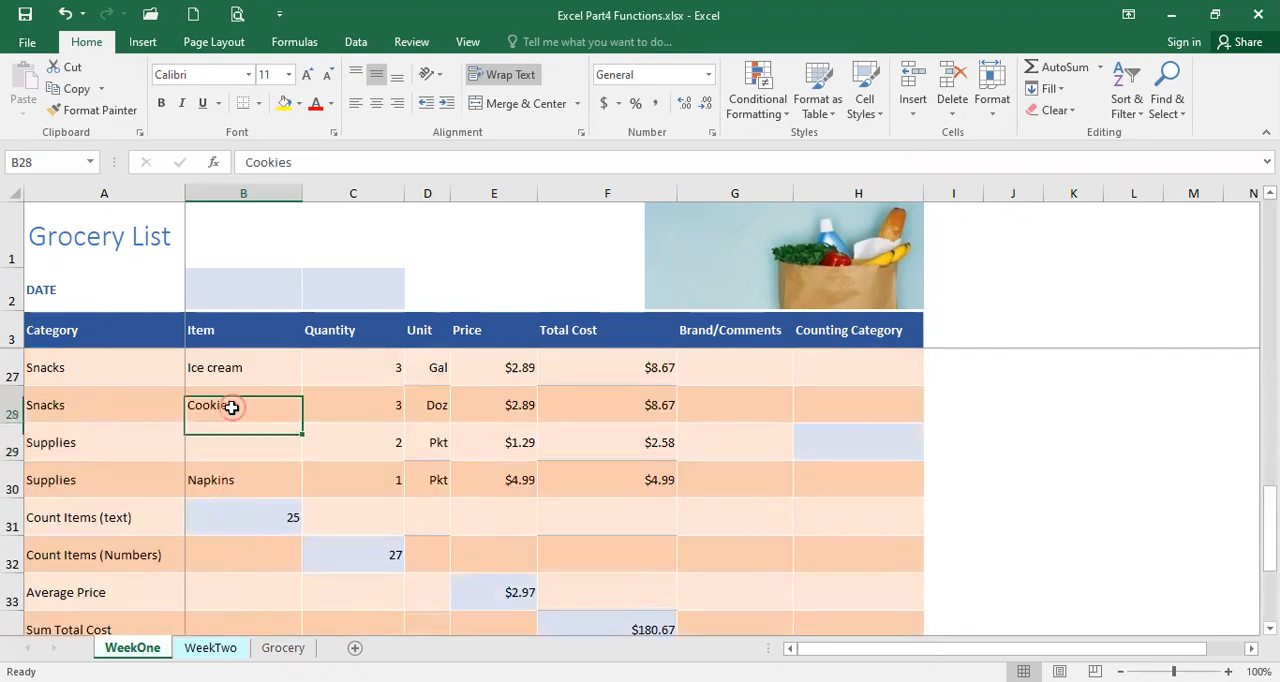
pyautogui.press('Delete')
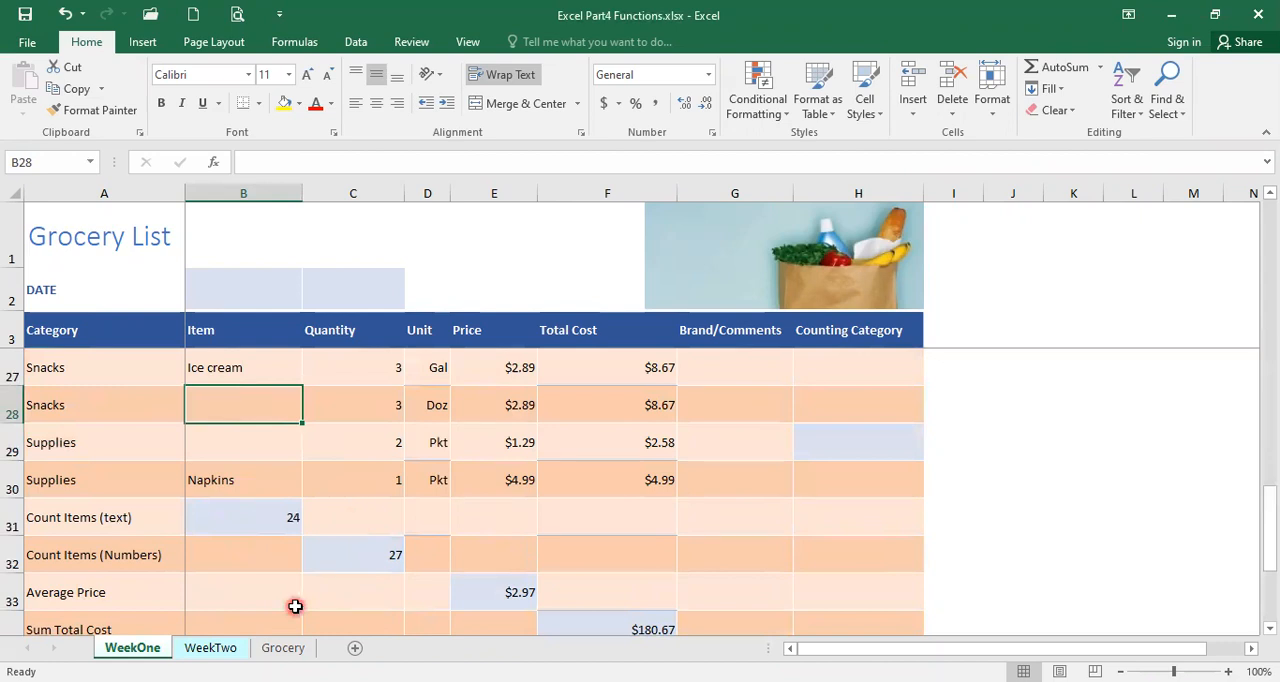
# Begin a COUNTBLANK formula in cell B33 of the Average Price row
pyautogui.click(237, 563)
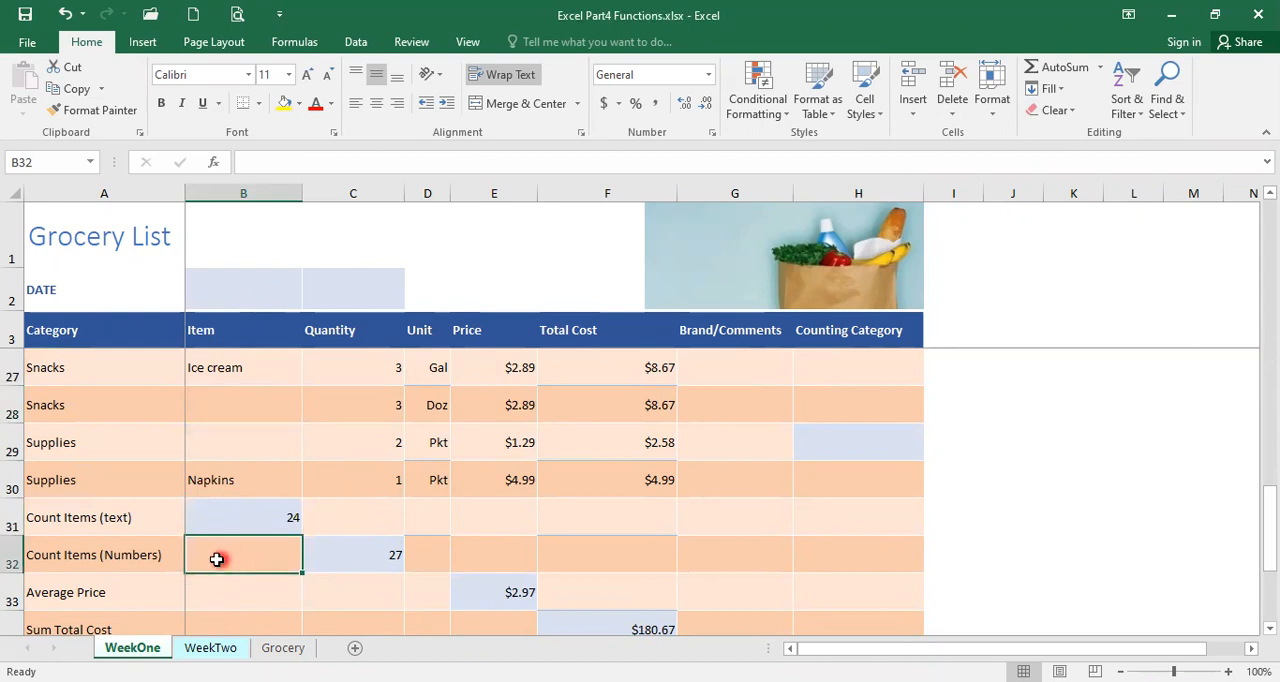
pyautogui.click(217, 603)
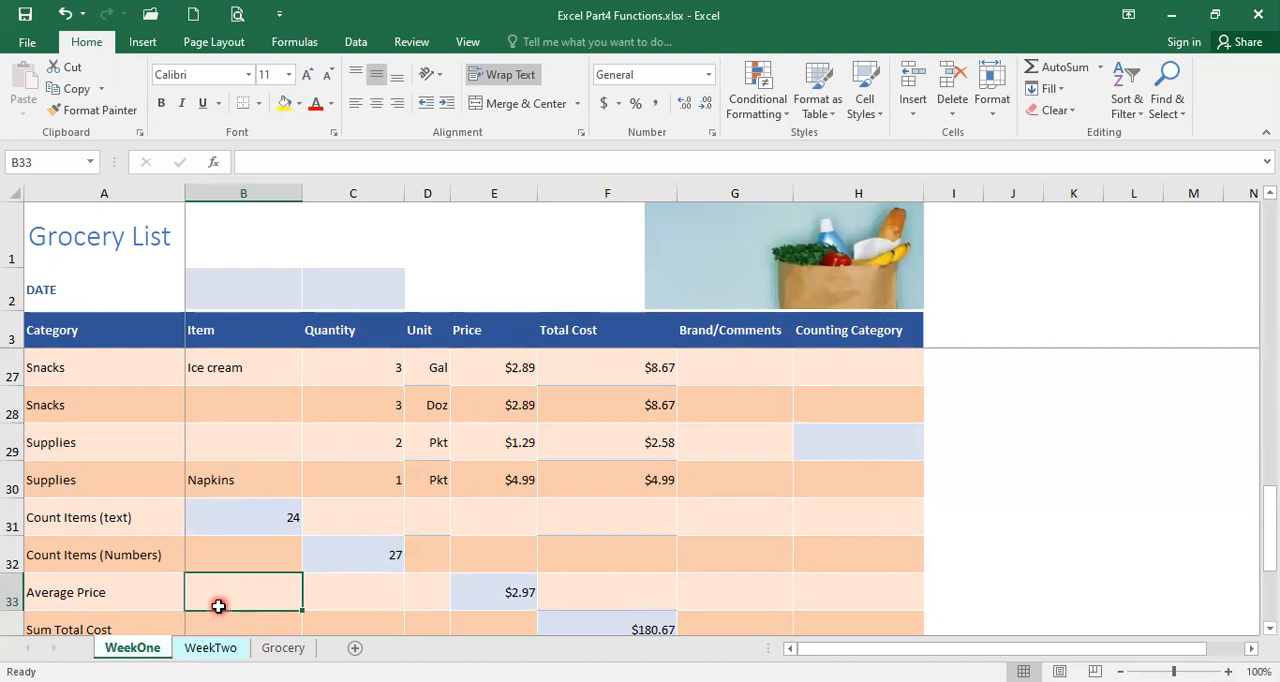
pyautogui.write('=')
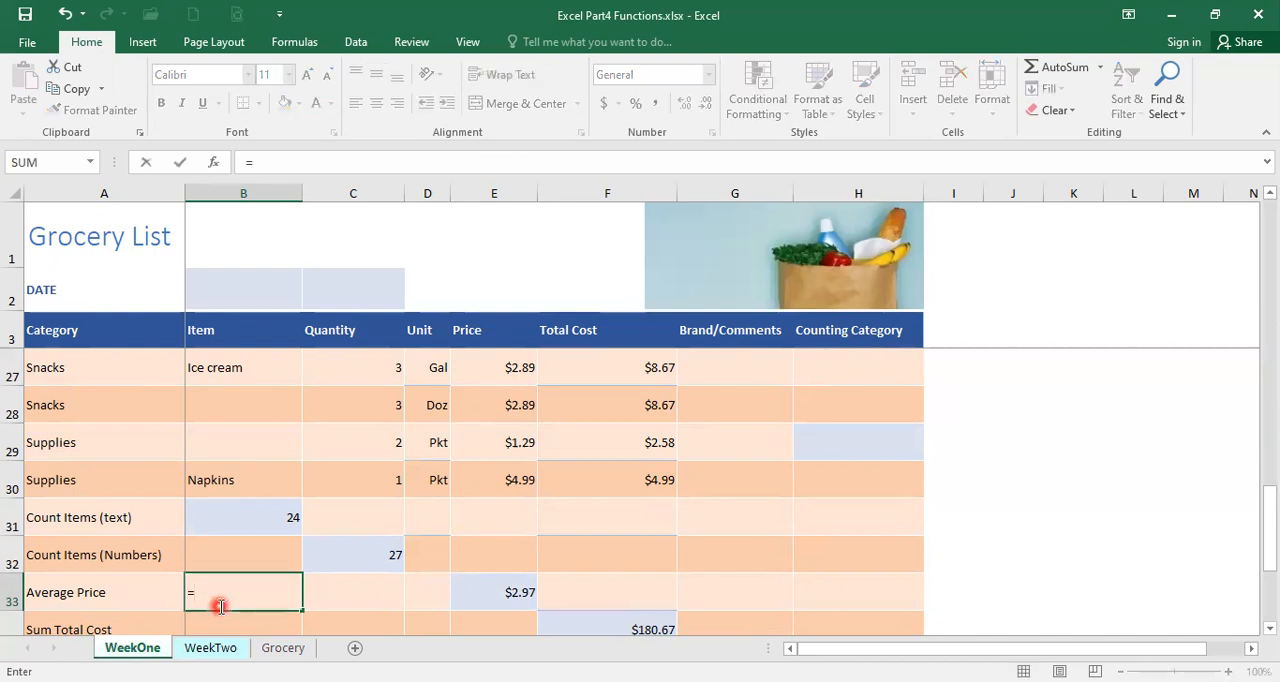
pyautogui.write('count')
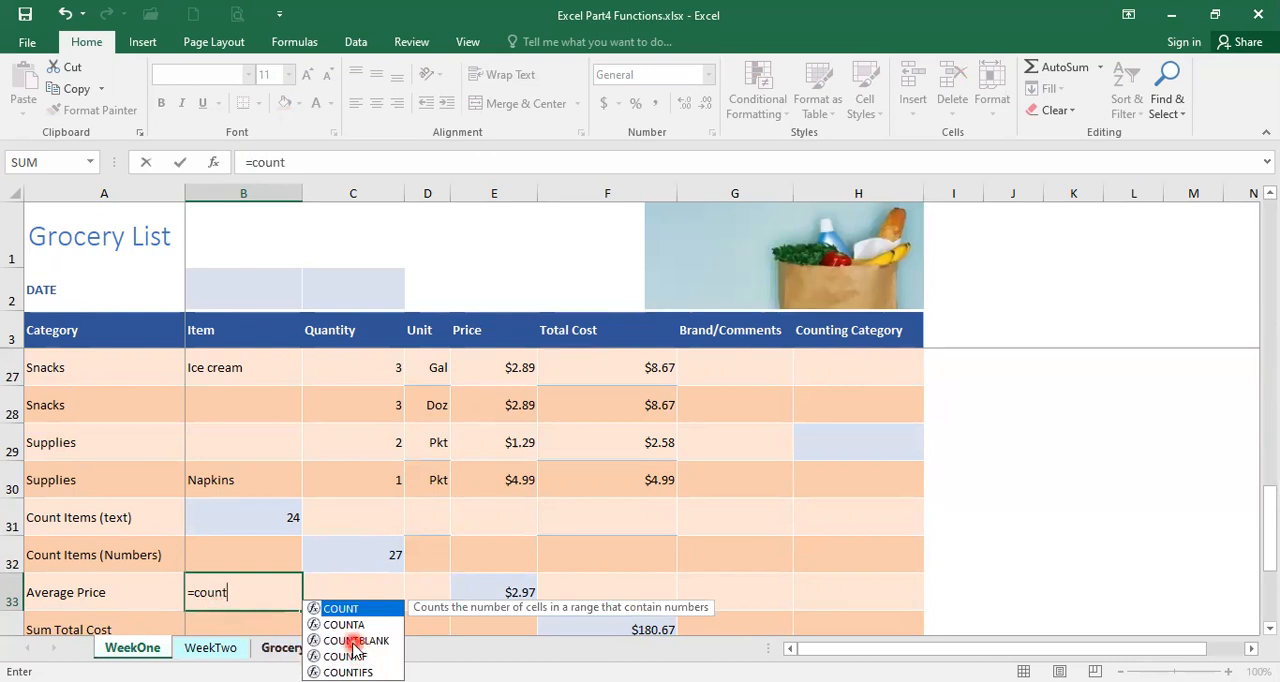
pyautogui.click(354, 645)
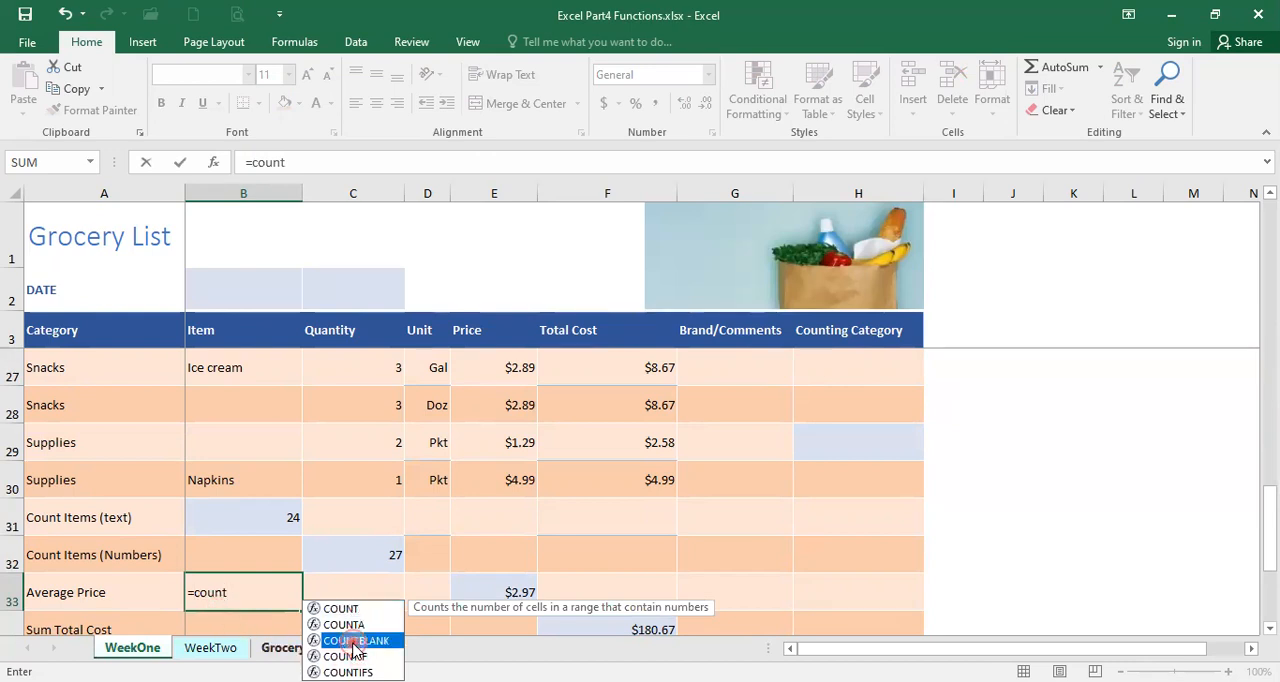
pyautogui.doubleClick(355, 641)
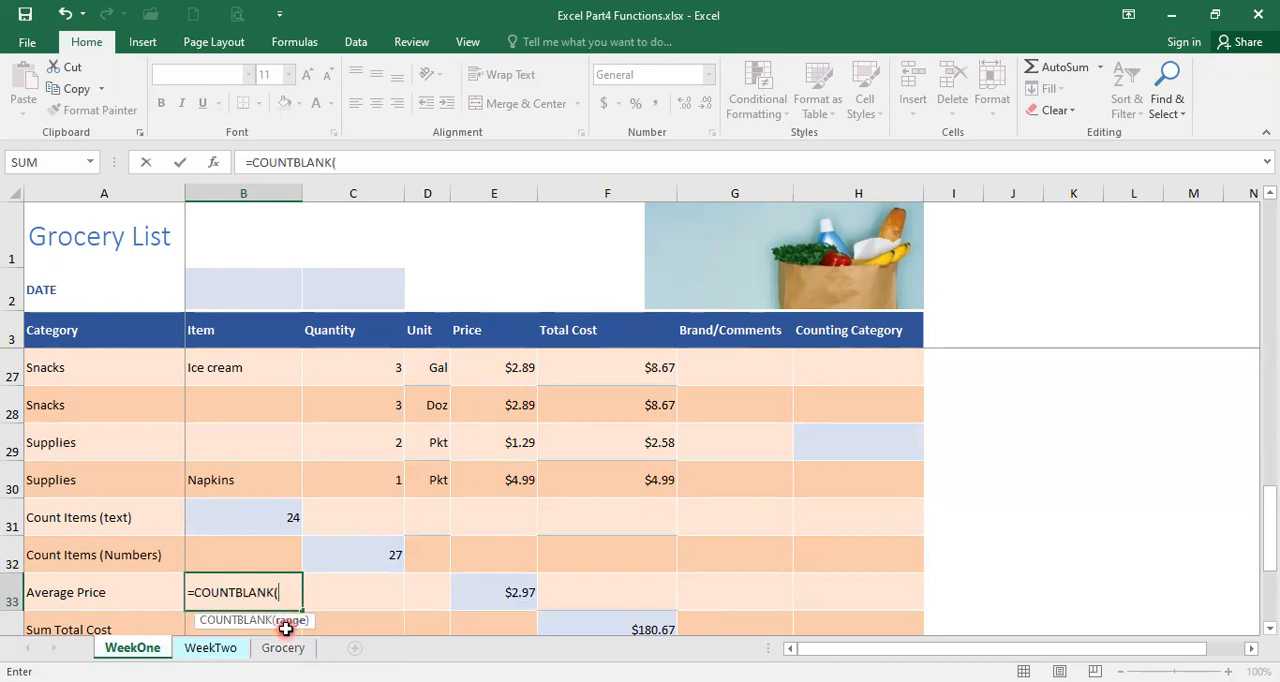
# Complete the COUNTBLANK formula in B33 with the item range B4:B30 and reselect the cell
pyautogui.scroll(3, 245, 495)
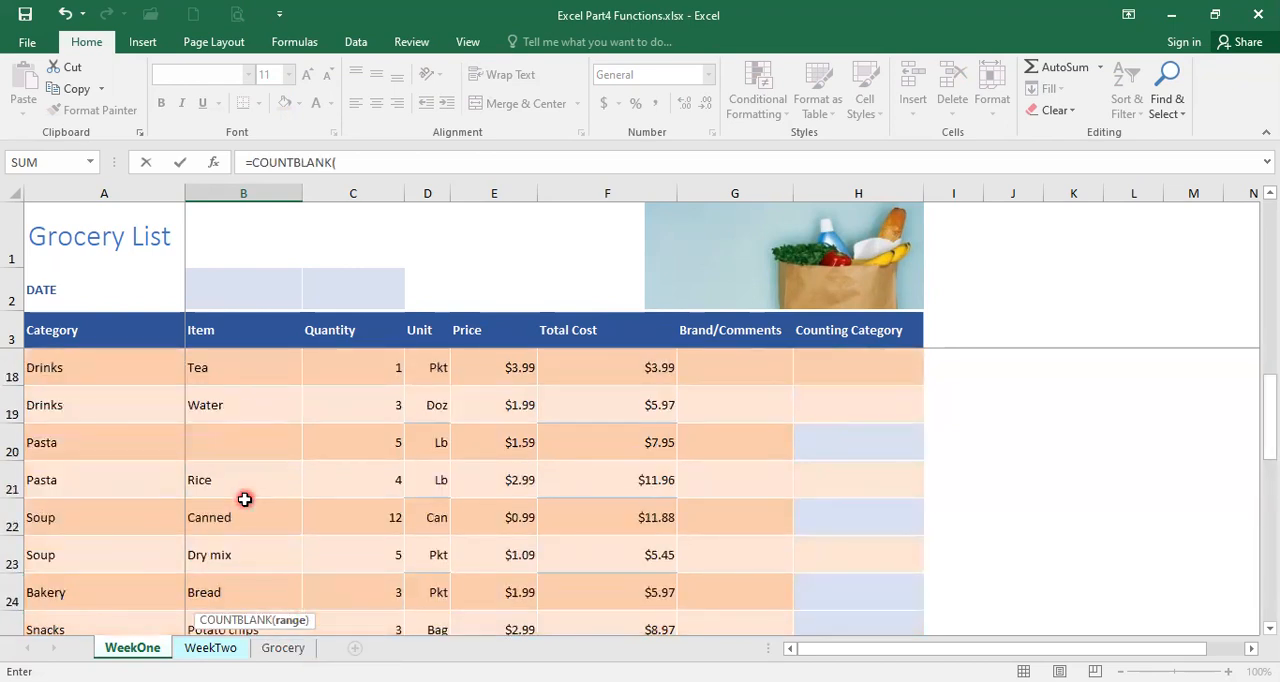
pyautogui.scroll(5, 245, 499)
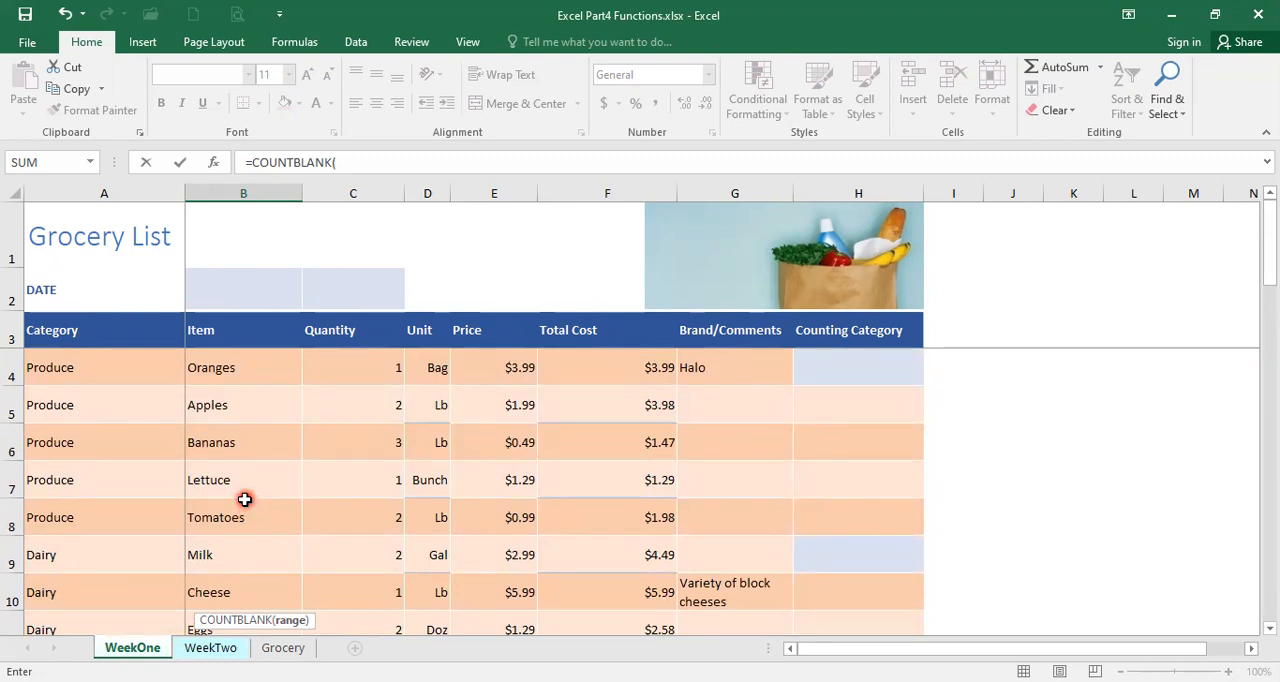
pyautogui.click(226, 371)
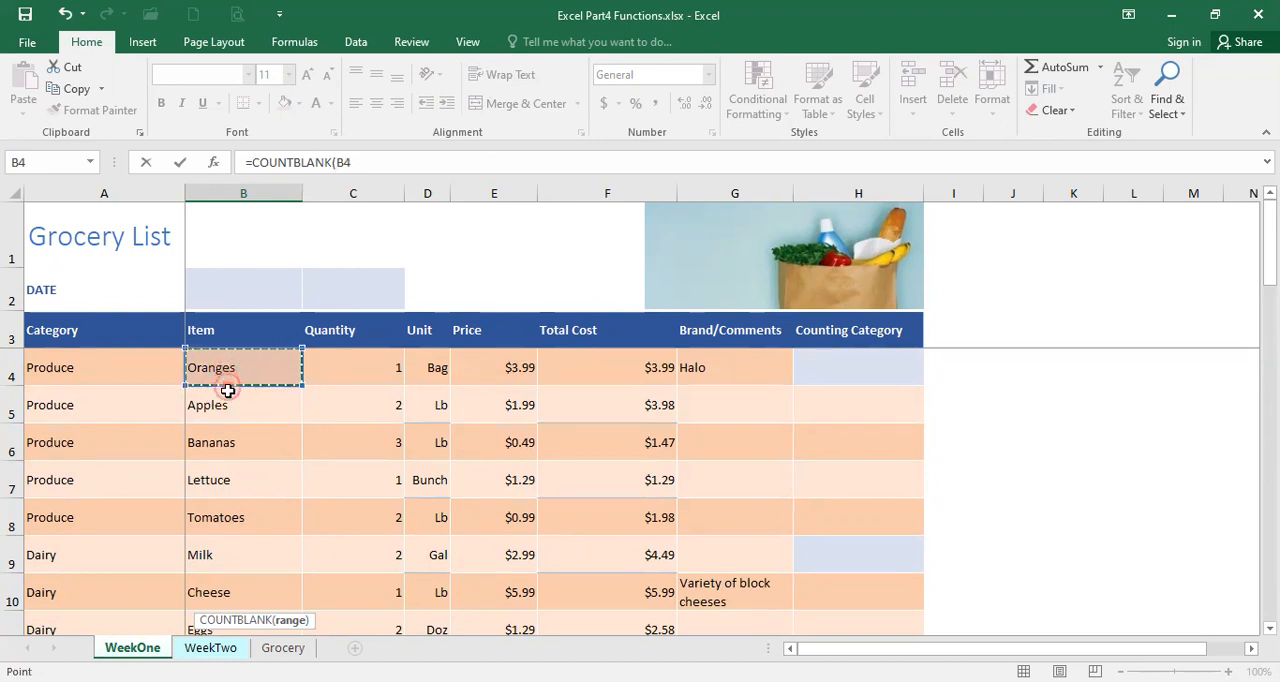
pyautogui.moveTo(228, 390); pyautogui.dragTo(230, 632)
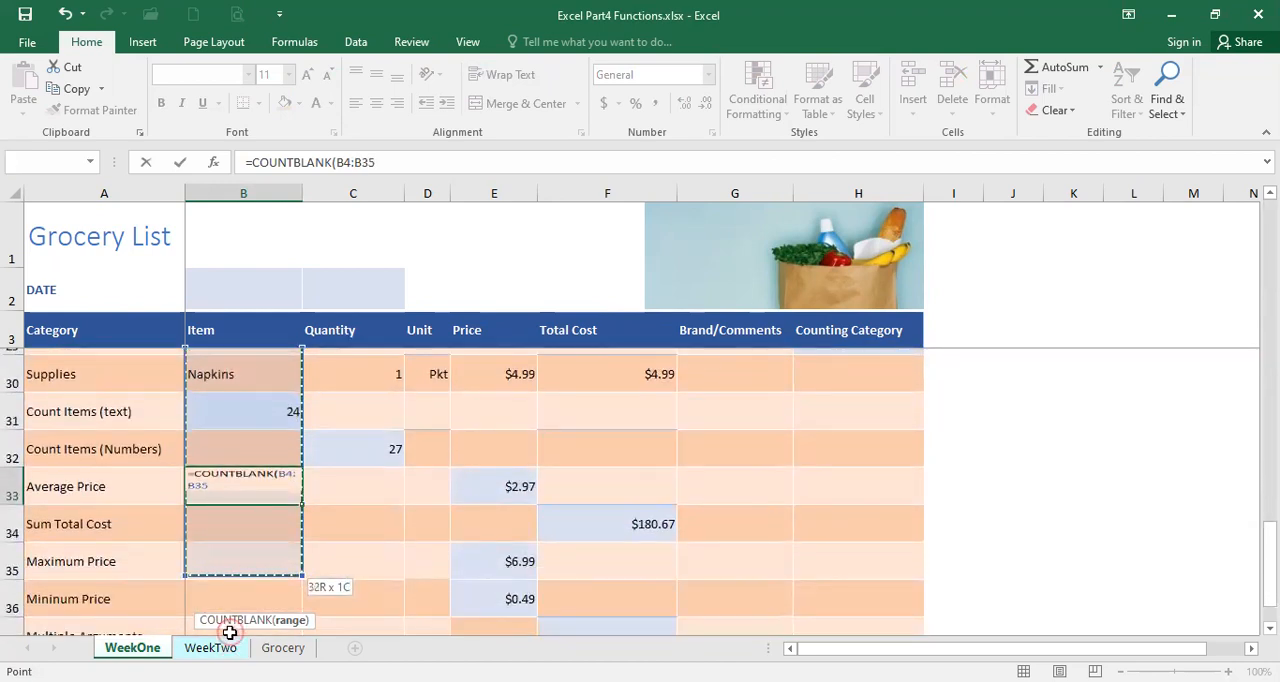
pyautogui.moveTo(230, 632); pyautogui.dragTo(244, 377)
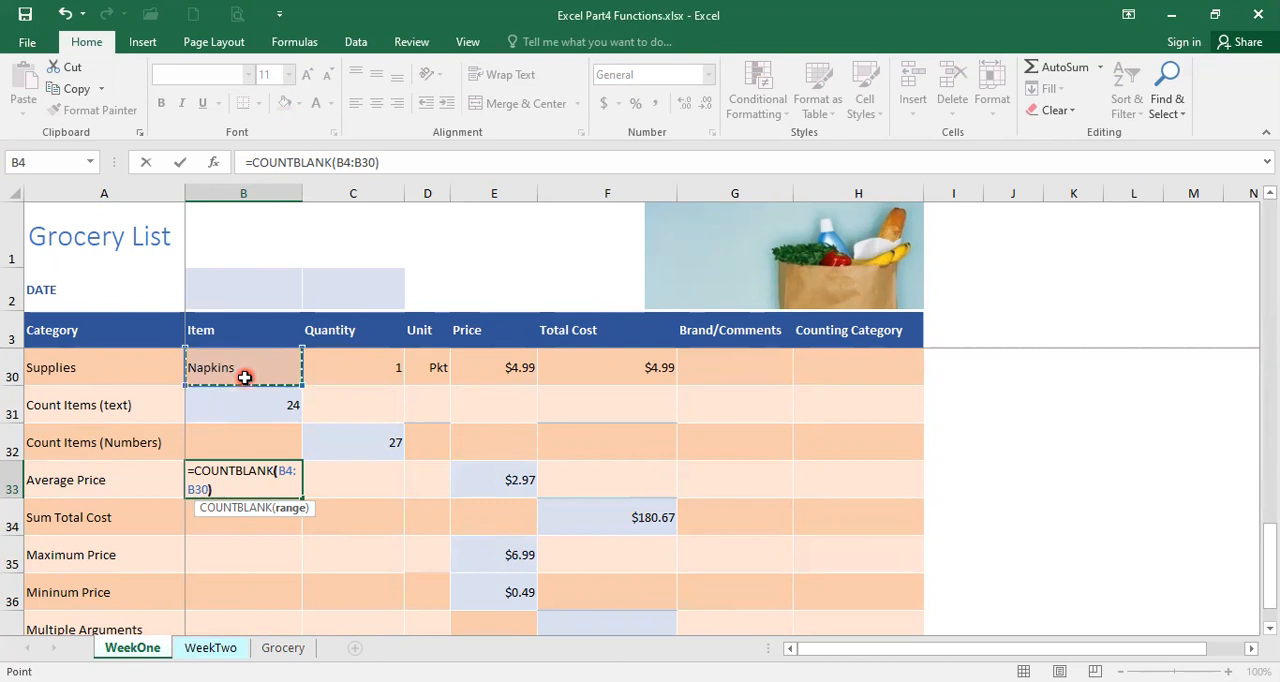
pyautogui.write(')')
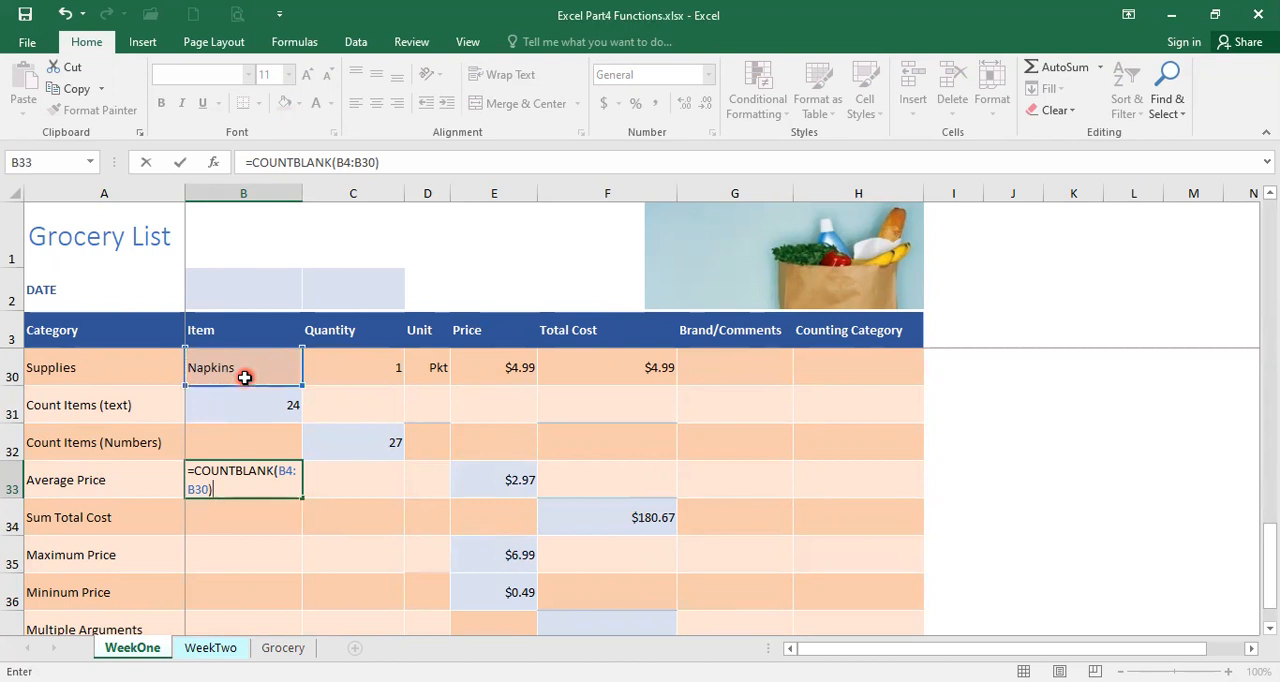
pyautogui.press('Return')
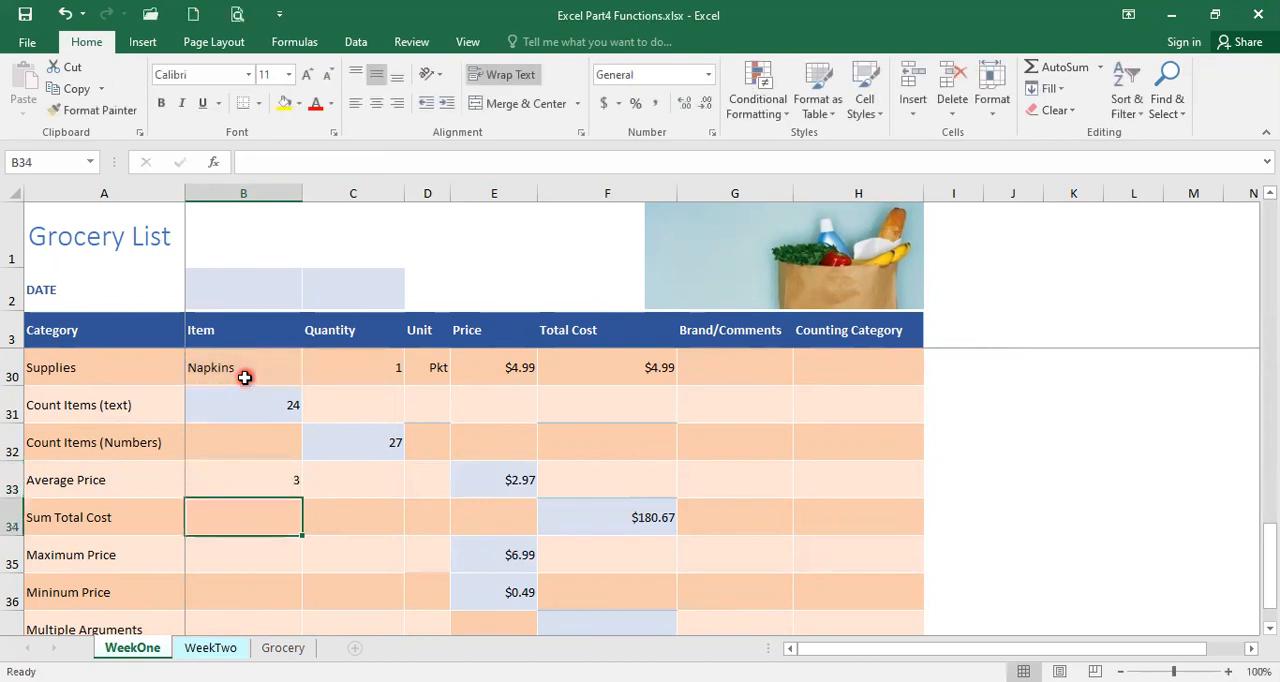
pyautogui.click(242, 486)
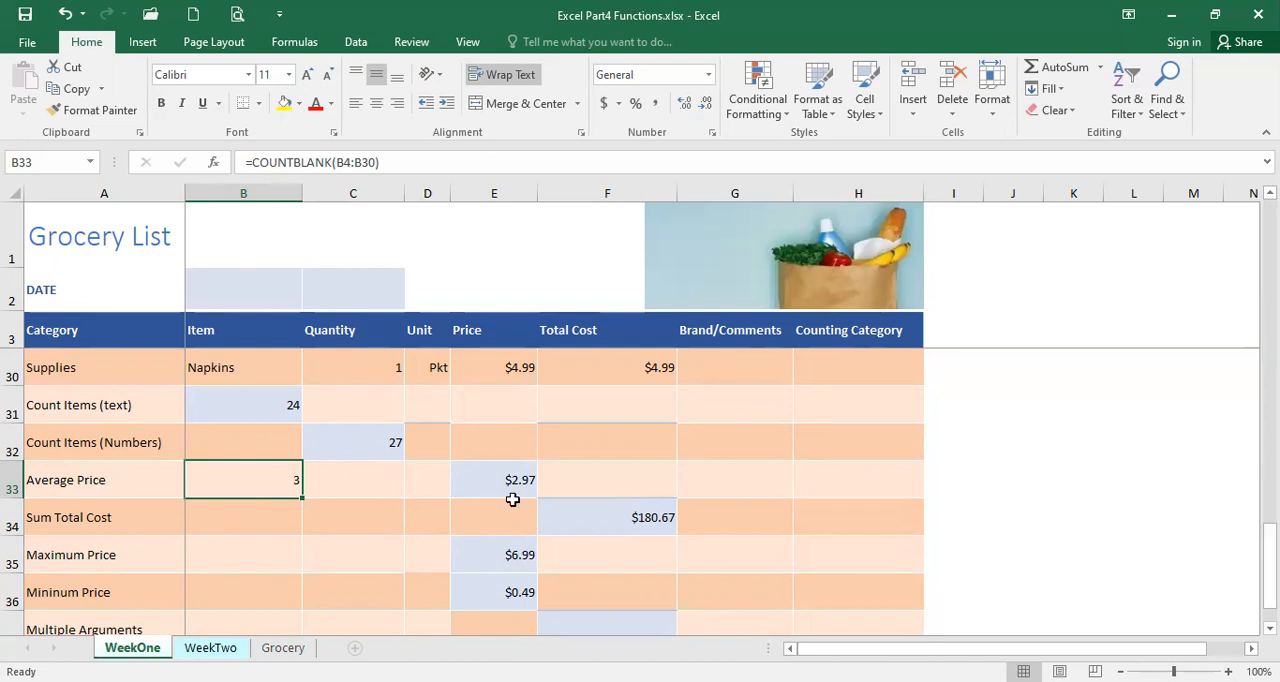
# Insert an AutoSum formula in the Total Cost cell F37 of the Multiple Arguments row
pyautogui.scroll(-1, 512, 499)
pyautogui.click(545, 508)
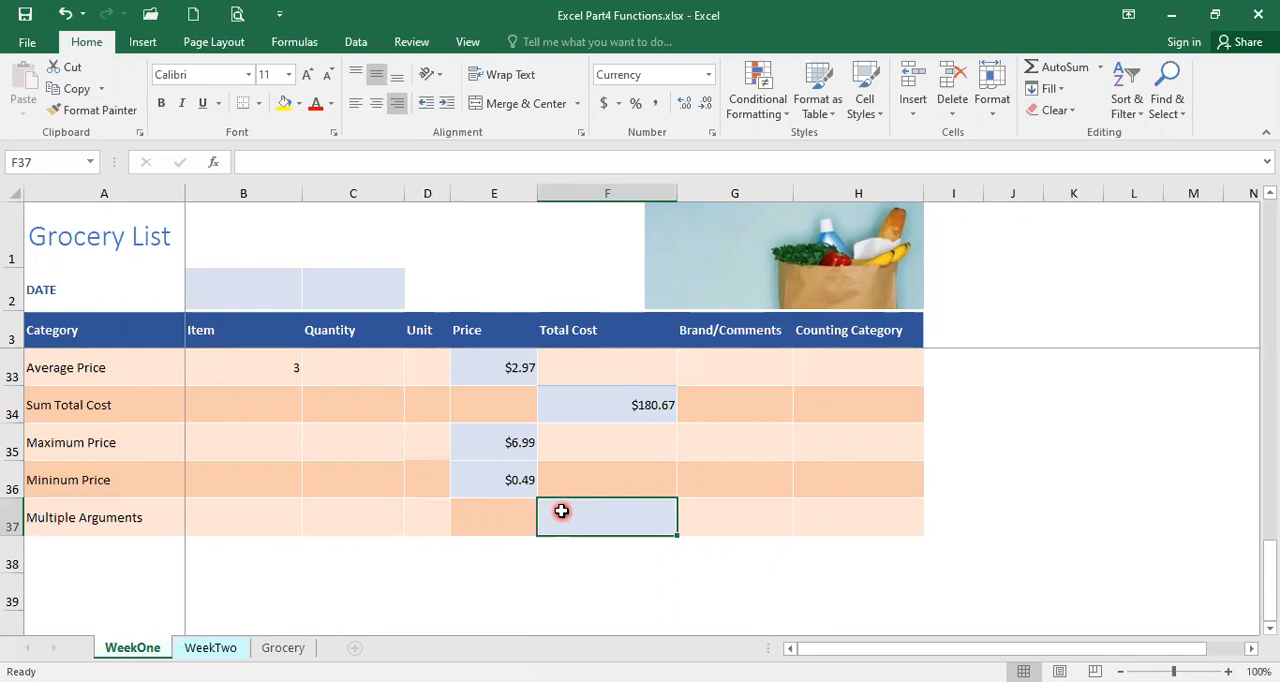
pyautogui.scroll(8, 580, 484)
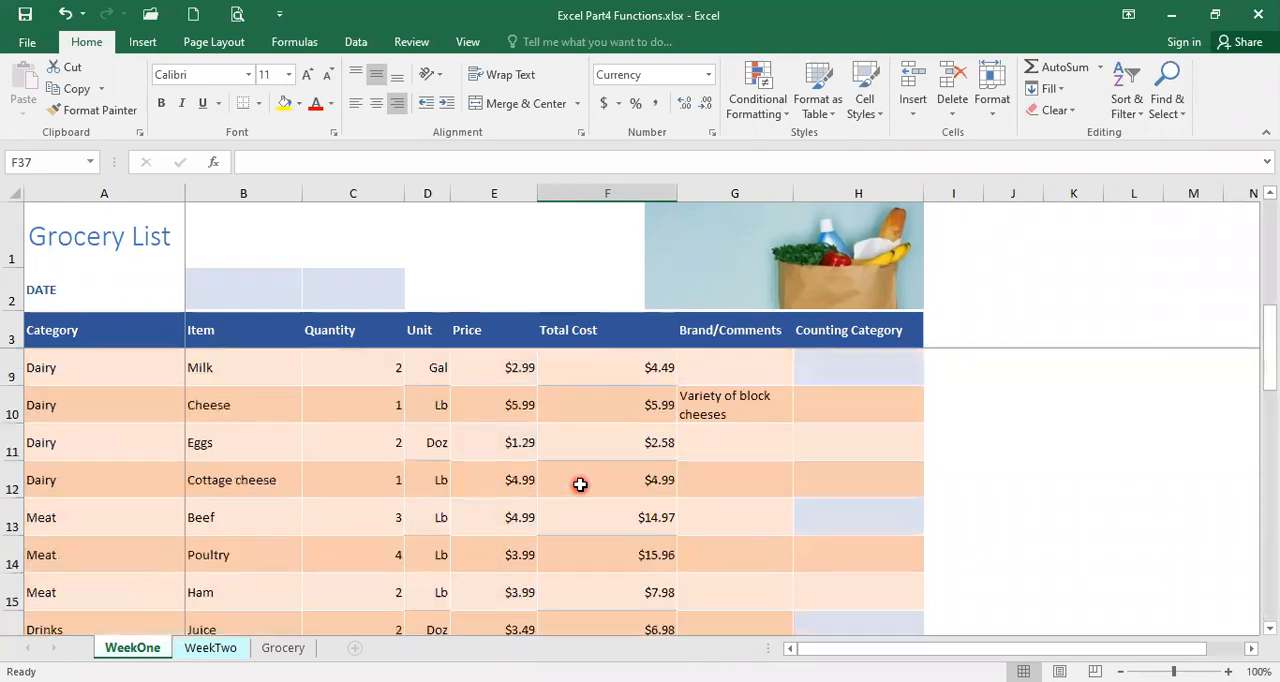
pyautogui.scroll(2, 580, 484)
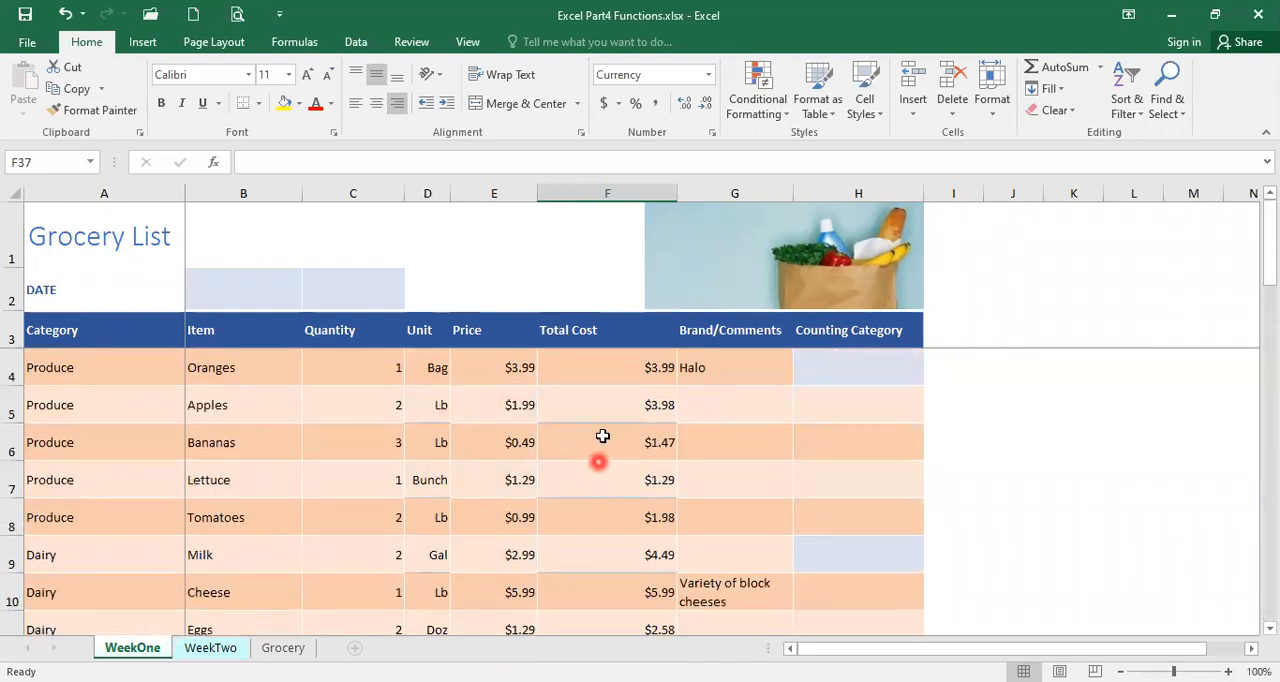
pyautogui.scroll(-3, 623, 453)
pyautogui.scroll(-3, 624, 454)
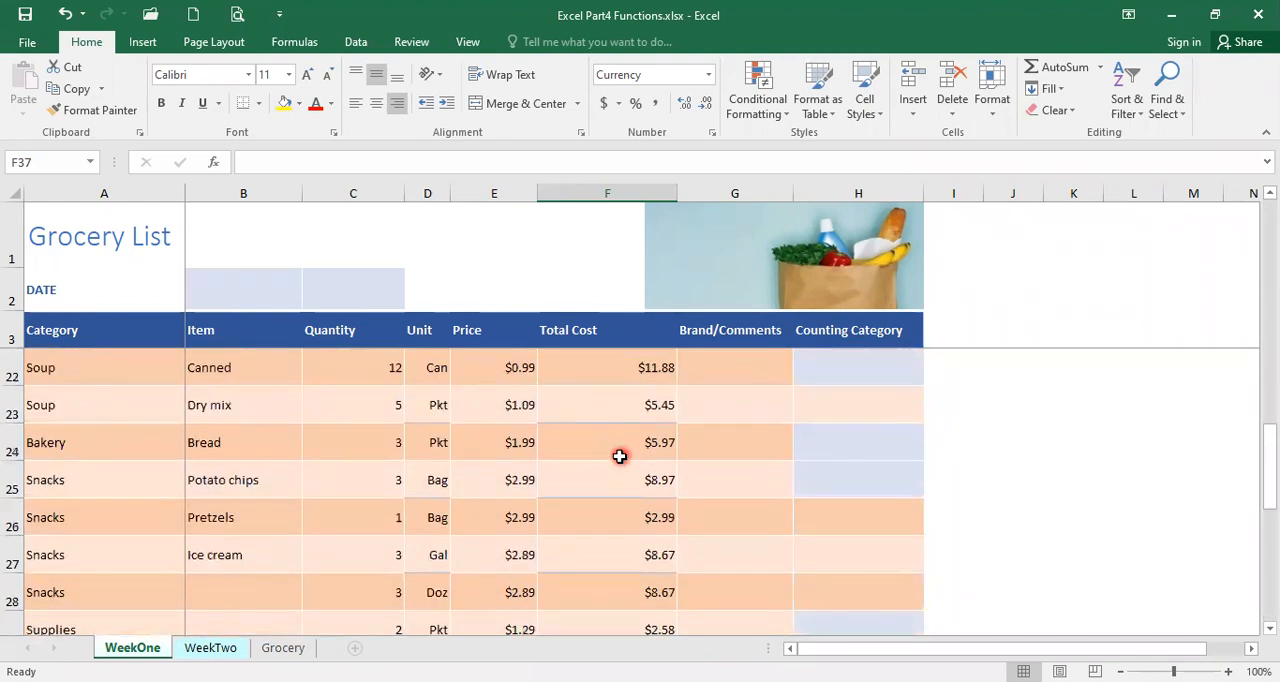
pyautogui.scroll(-2, 205, 470)
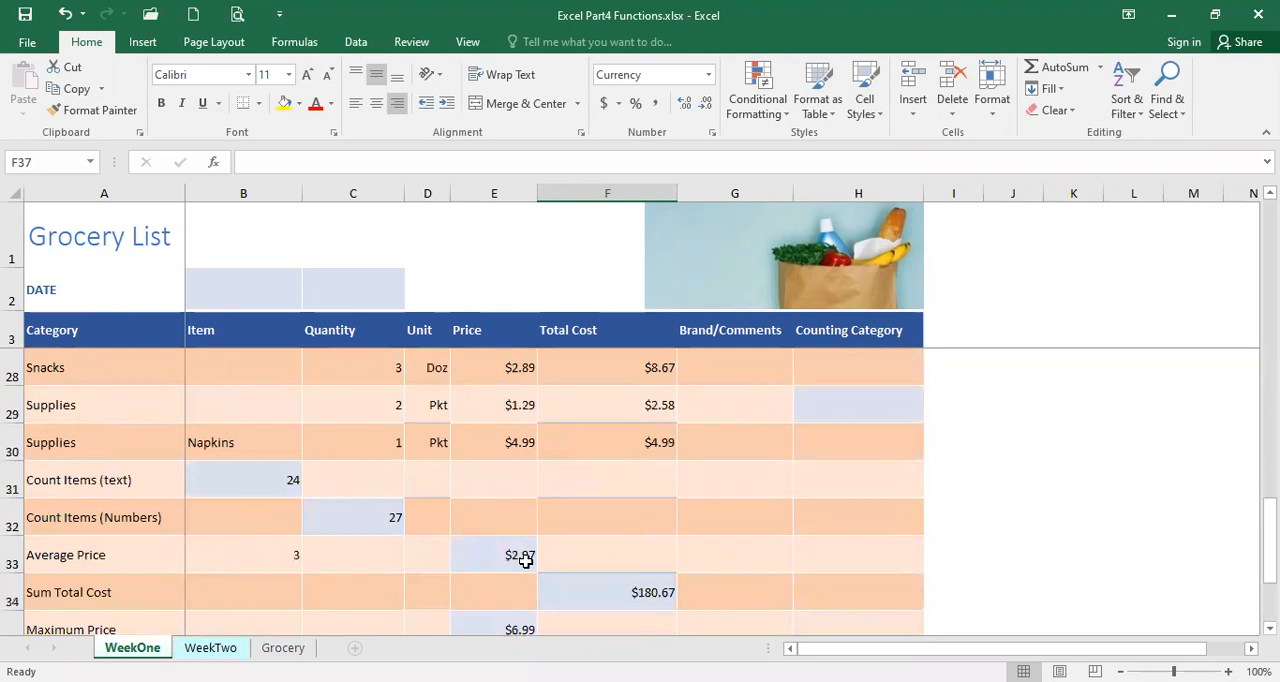
pyautogui.scroll(-2, 525, 560)
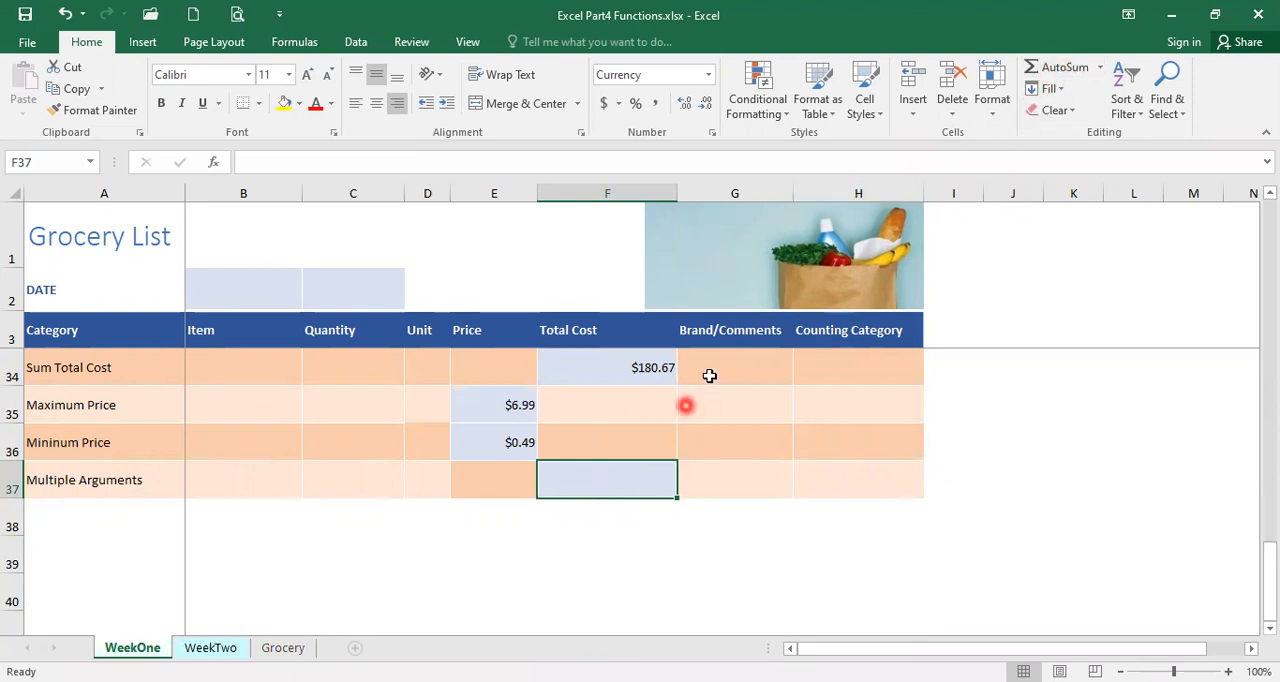
pyautogui.click(1062, 66)
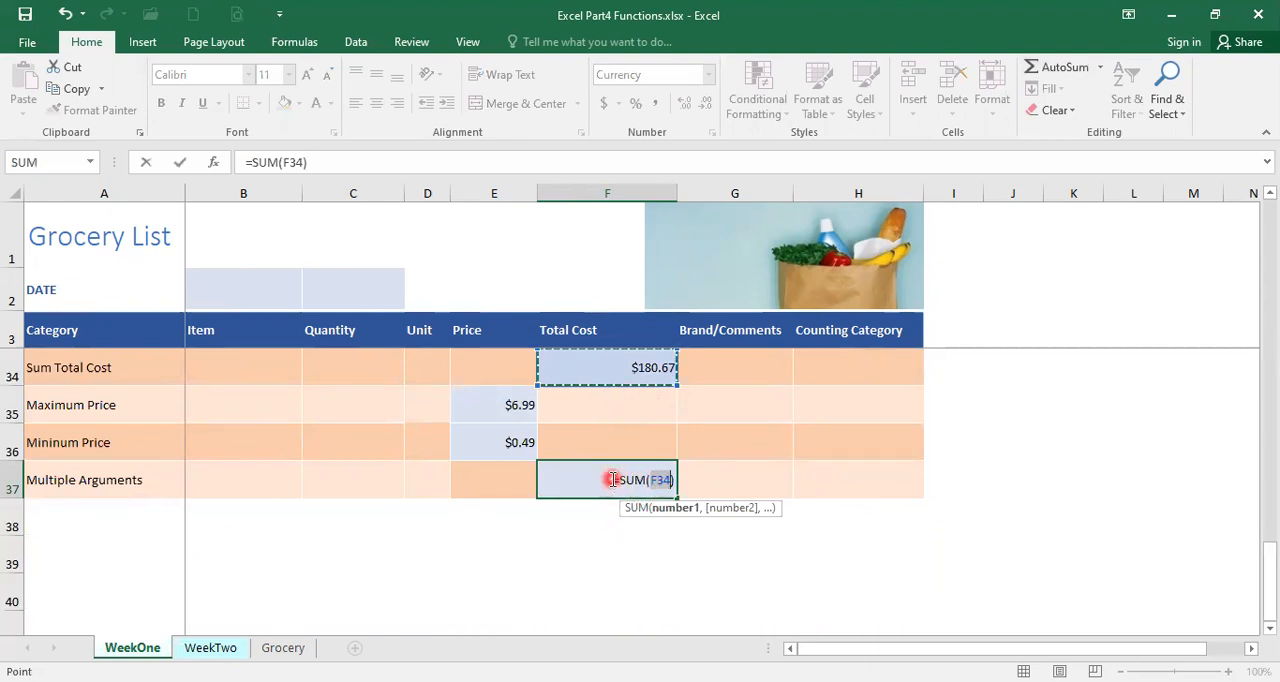
# Set the first argument of the SUM formula in F37 to the Produce Total Cost range F4:F8
pyautogui.scroll(10, 590, 483)
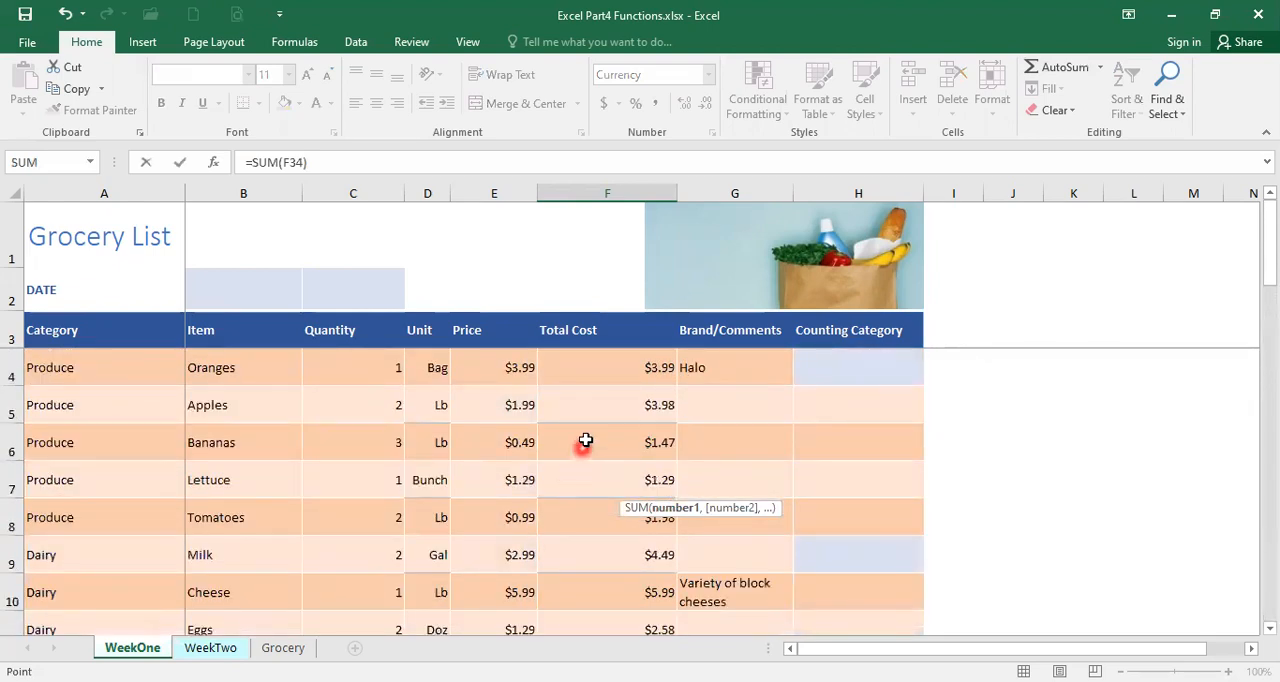
pyautogui.click(605, 367)
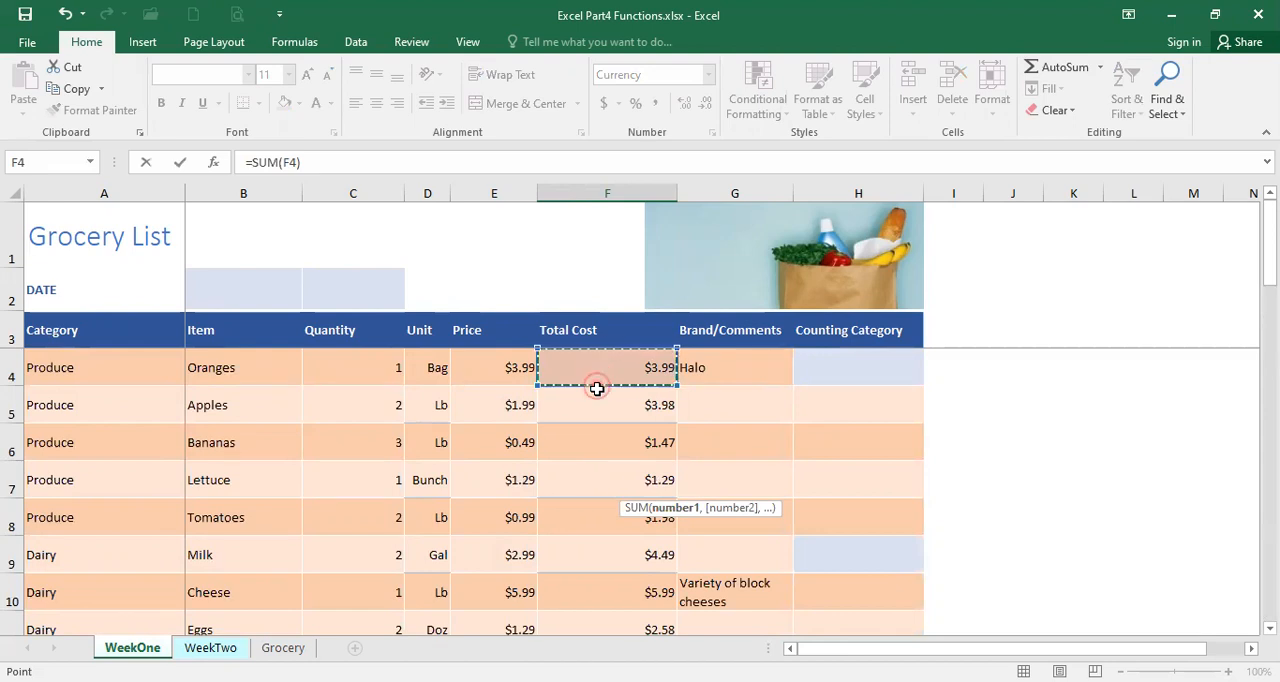
pyautogui.moveTo(597, 389); pyautogui.dragTo(591, 508)
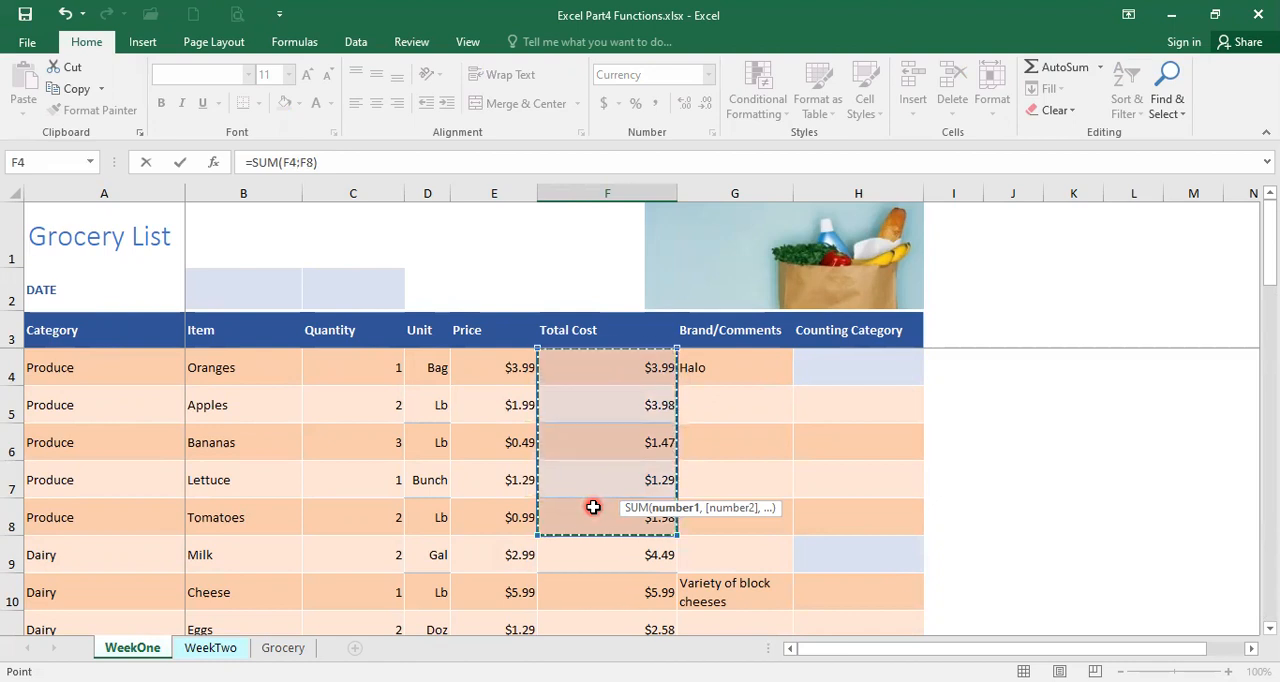
# Add the Meat Total Cost range F13:F15 as the second argument of the SUM formula
pyautogui.click(314, 161)
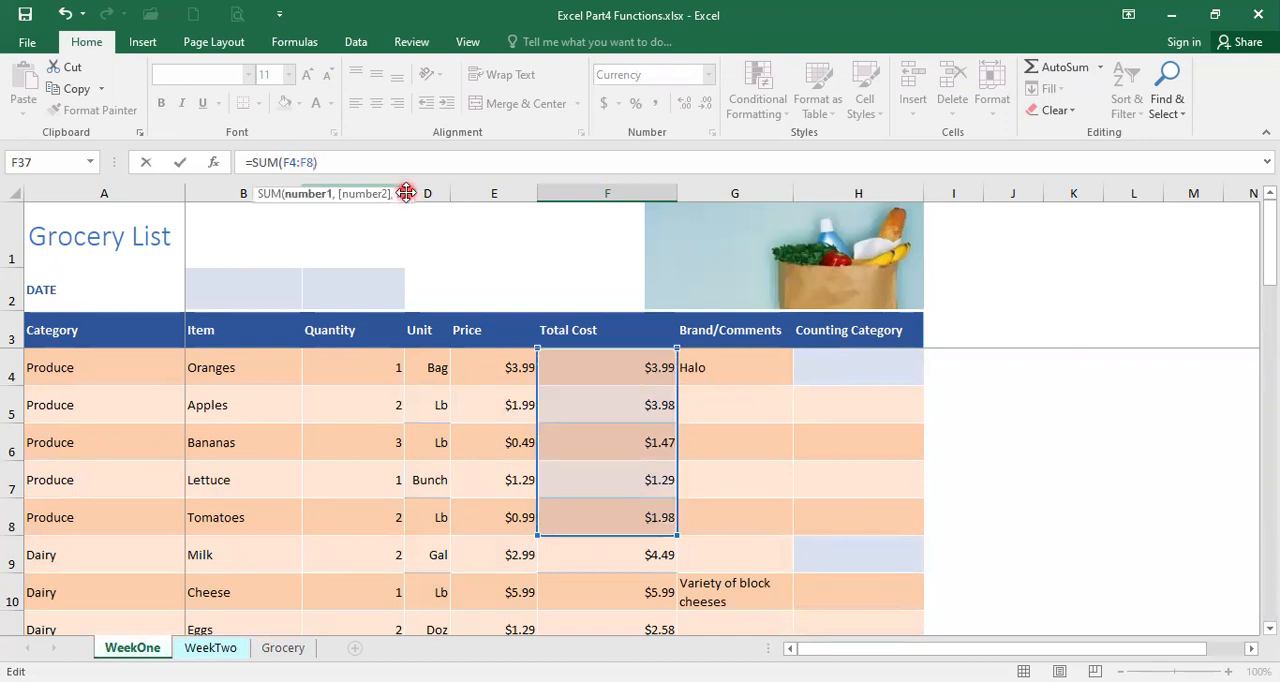
pyautogui.write(',')
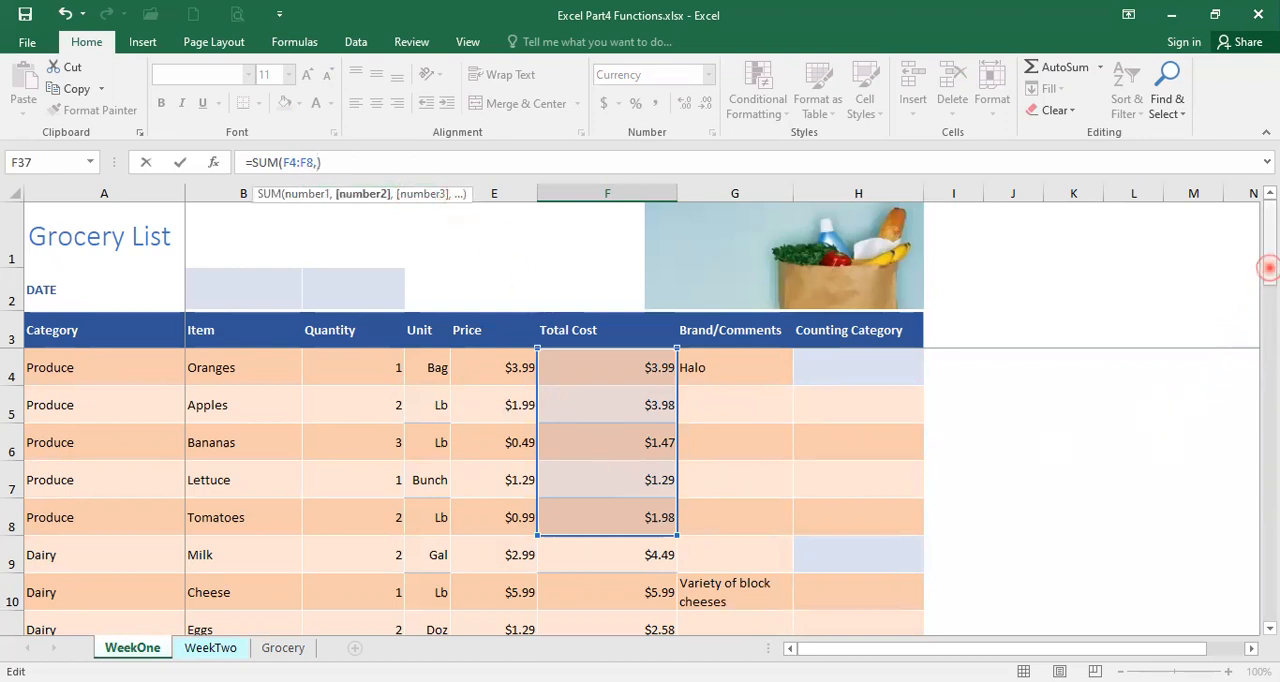
pyautogui.moveTo(1268, 268); pyautogui.dragTo(1268, 276)
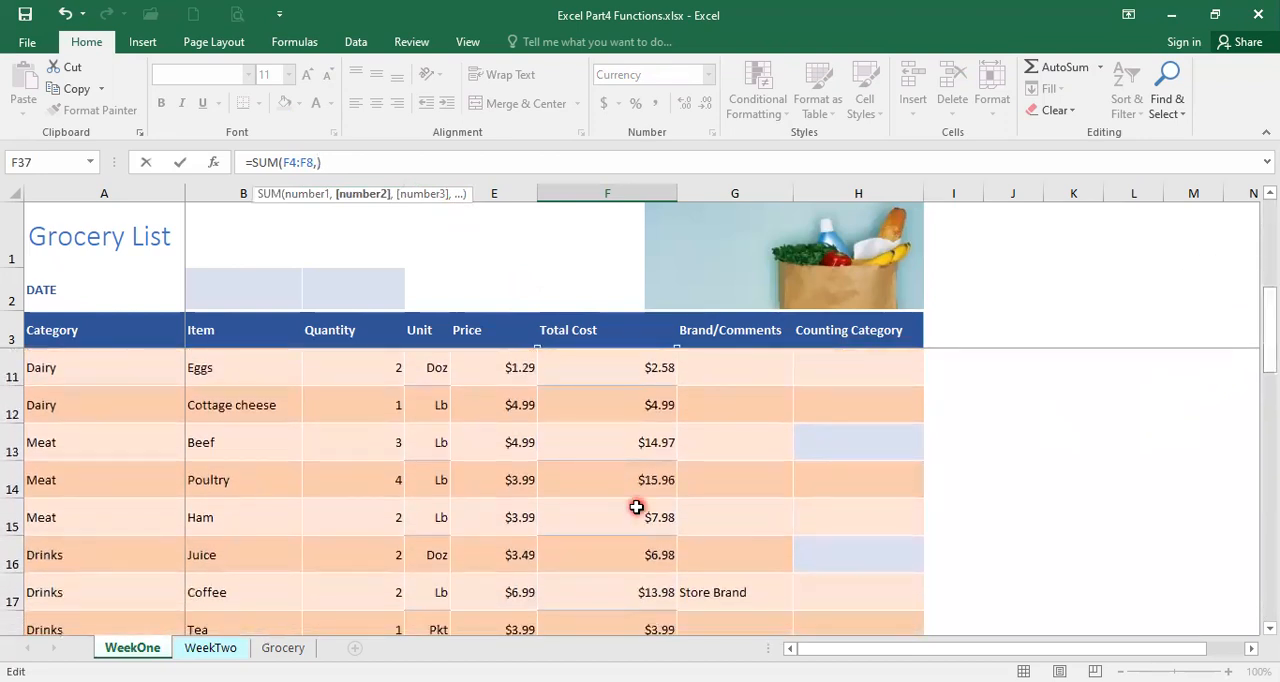
pyautogui.click(600, 446)
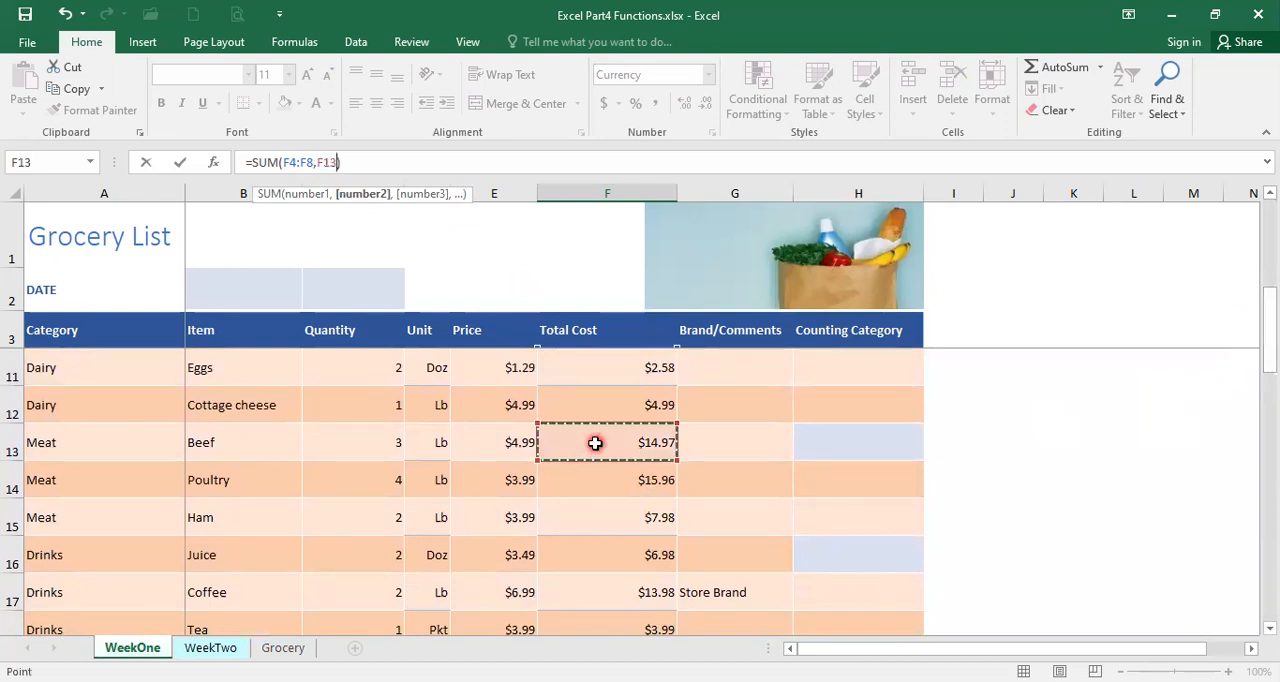
pyautogui.moveTo(600, 461); pyautogui.dragTo(604, 513)
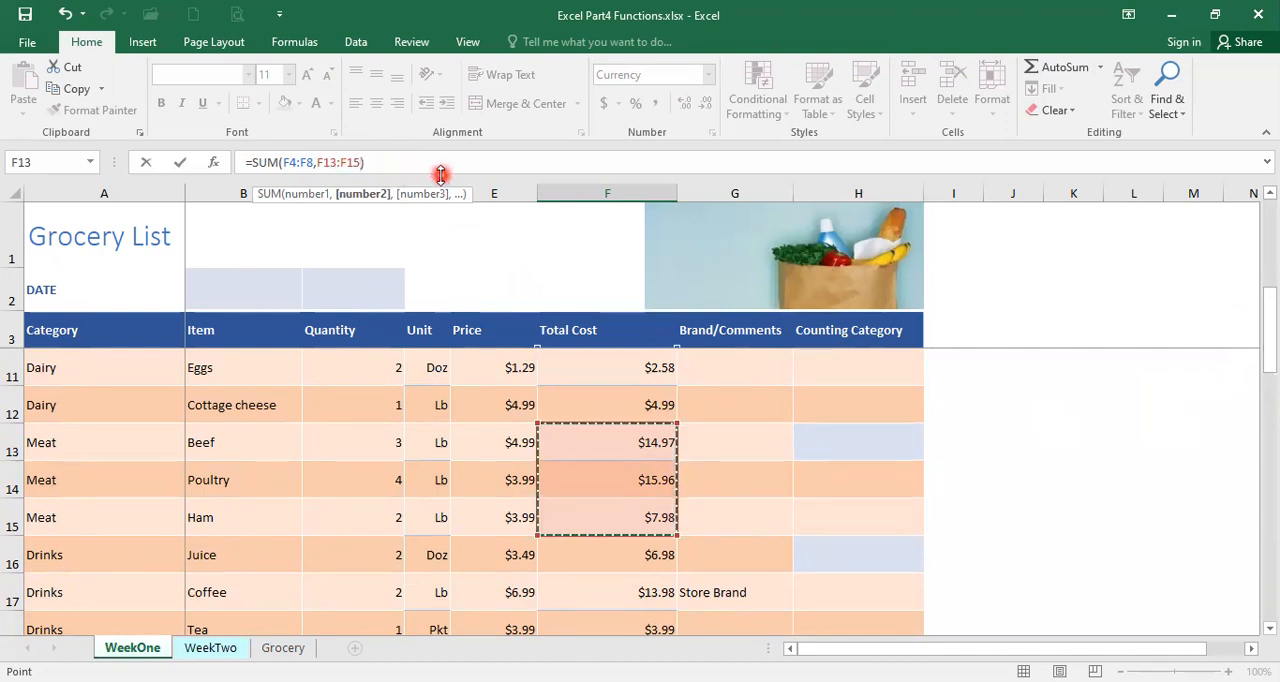
# Add the Soup Total Cost range F22:F23 as the third SUM argument and enter the formula
pyautogui.write(',')
pyautogui.moveTo(1270, 343); pyautogui.dragTo(1270, 440)
pyautogui.click(610, 479)
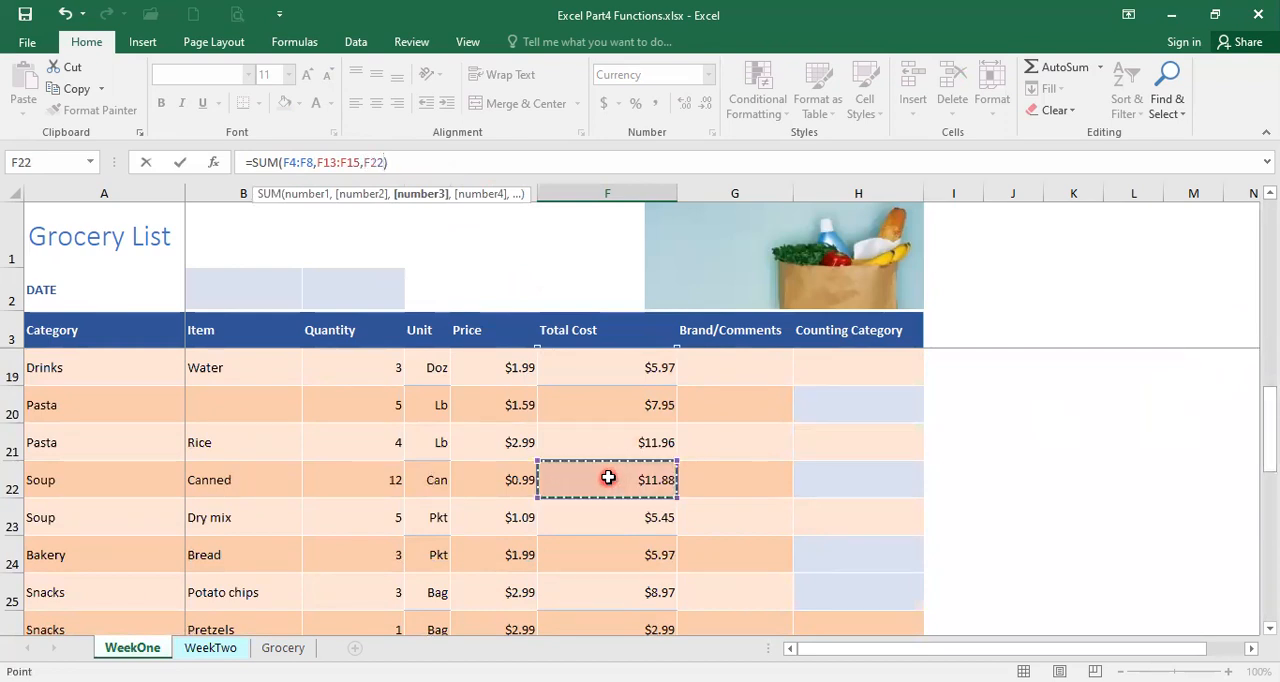
pyautogui.moveTo(608, 478); pyautogui.dragTo(610, 517)
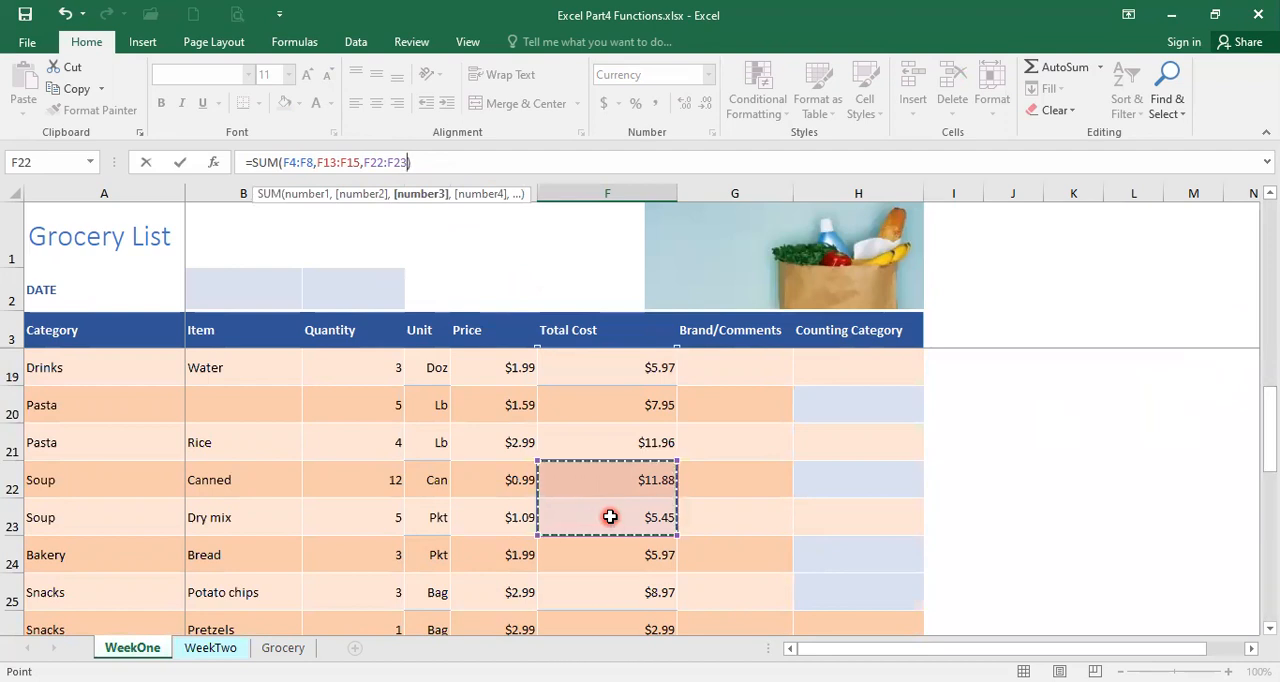
pyautogui.press('Return')
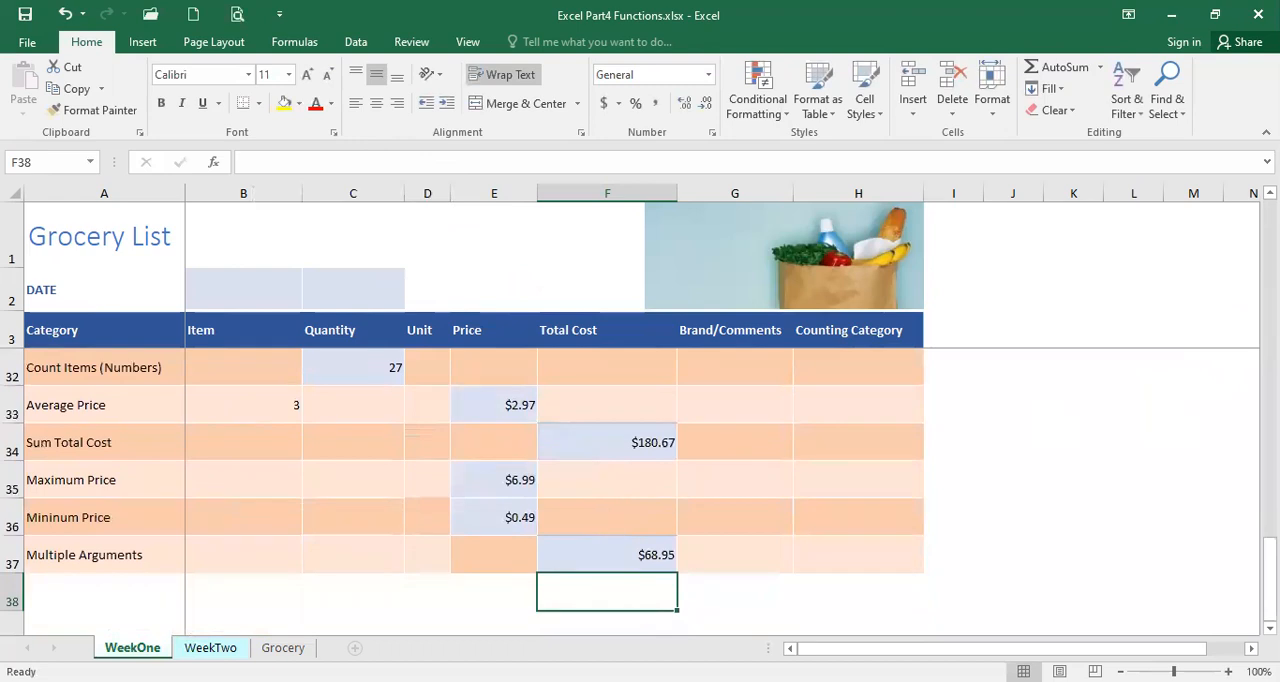
# Review the SUM formula in the Multiple Arguments cell F37 and look back over the grocery rows
pyautogui.scroll(-1, 677, 503)
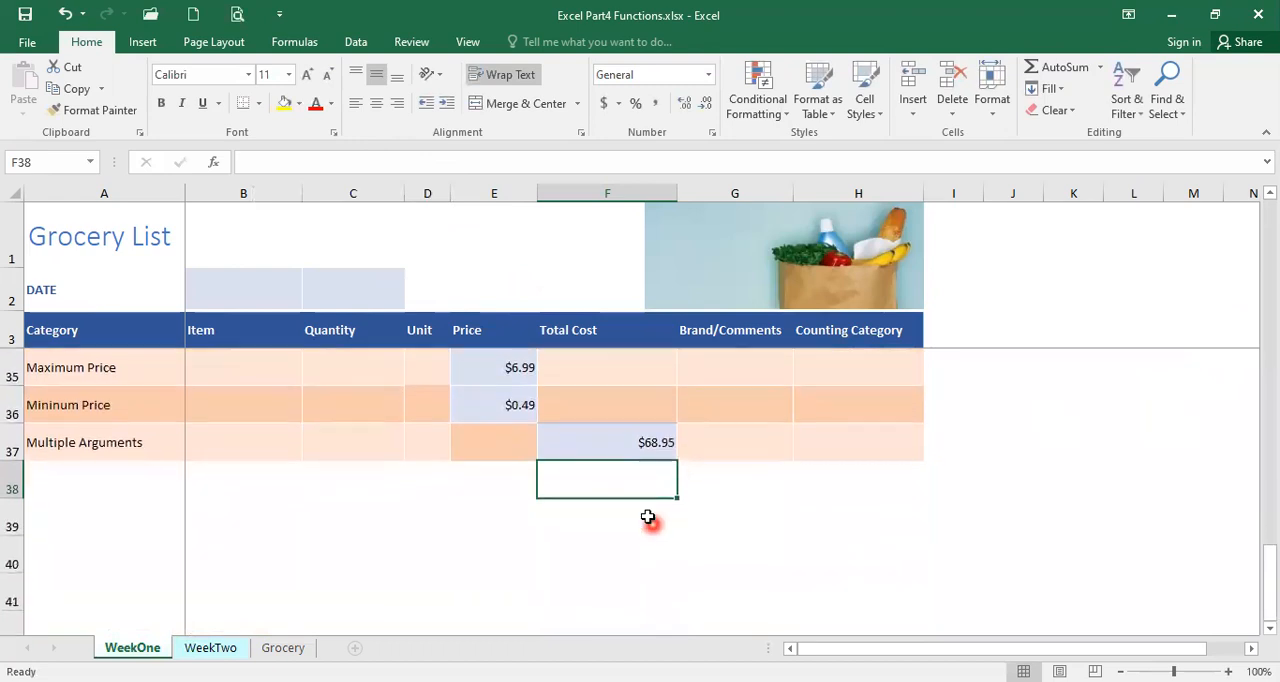
pyautogui.click(640, 443)
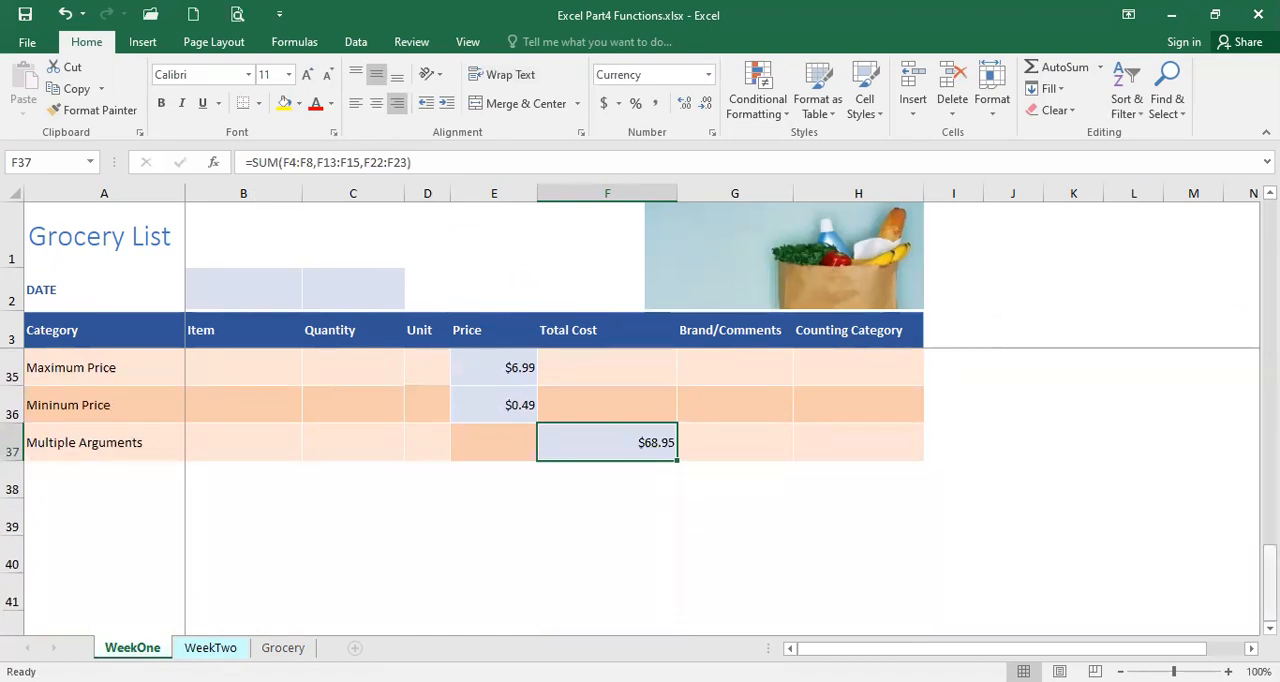
pyautogui.moveTo(1269, 555); pyautogui.dragTo(1269, 440)
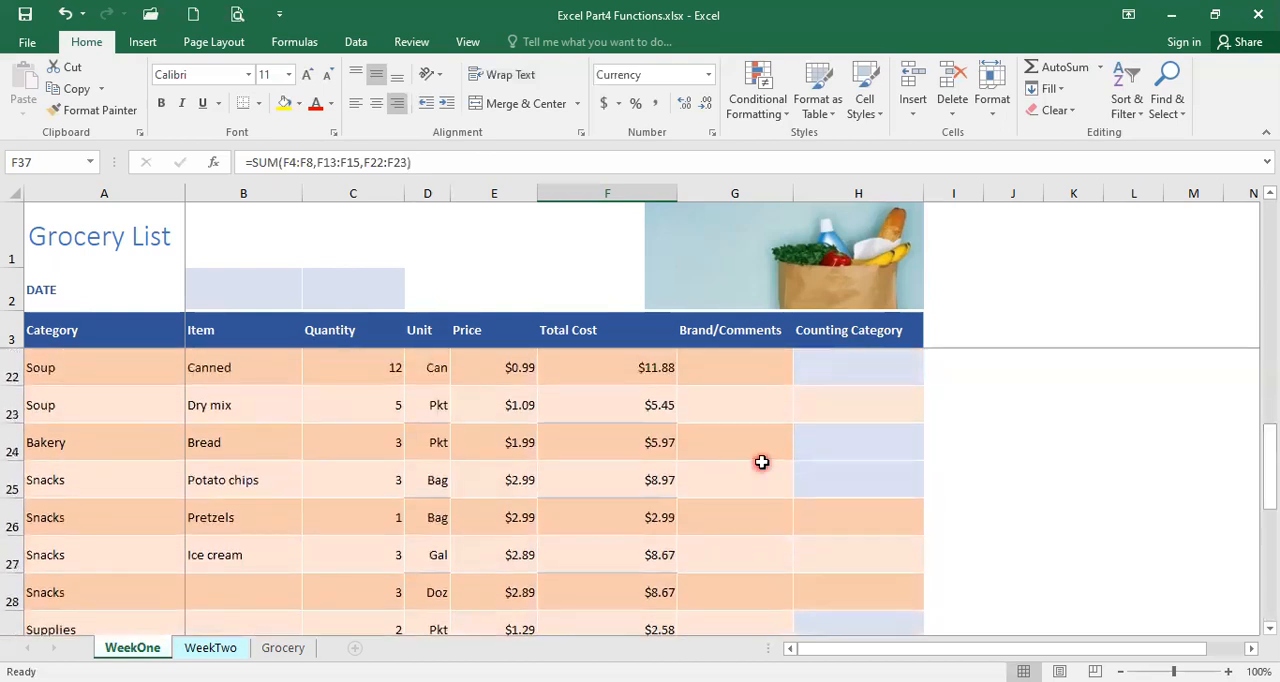